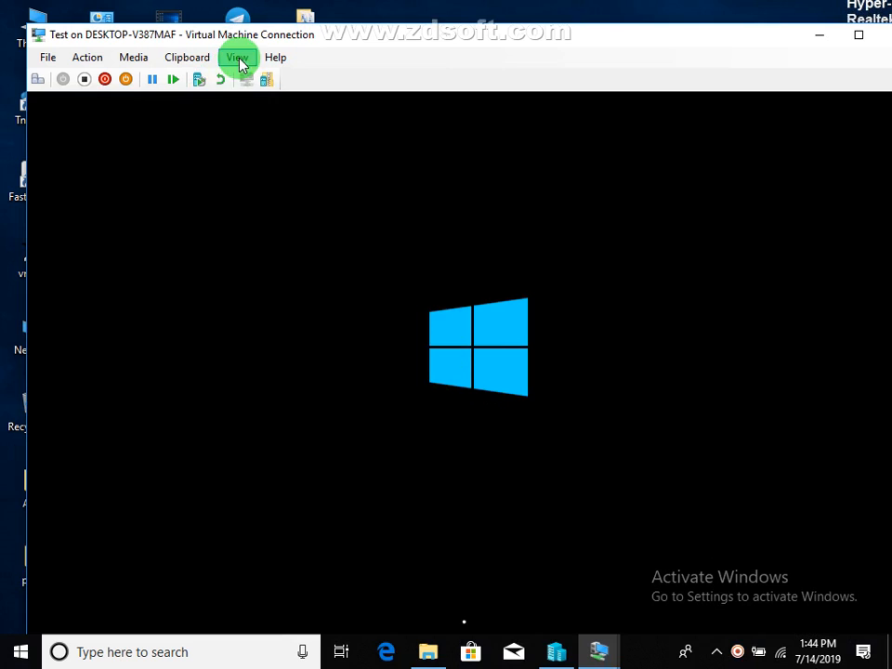
Step: Switch the Test virtual machine connection to full-screen mode
click(237, 57)
click(248, 80)
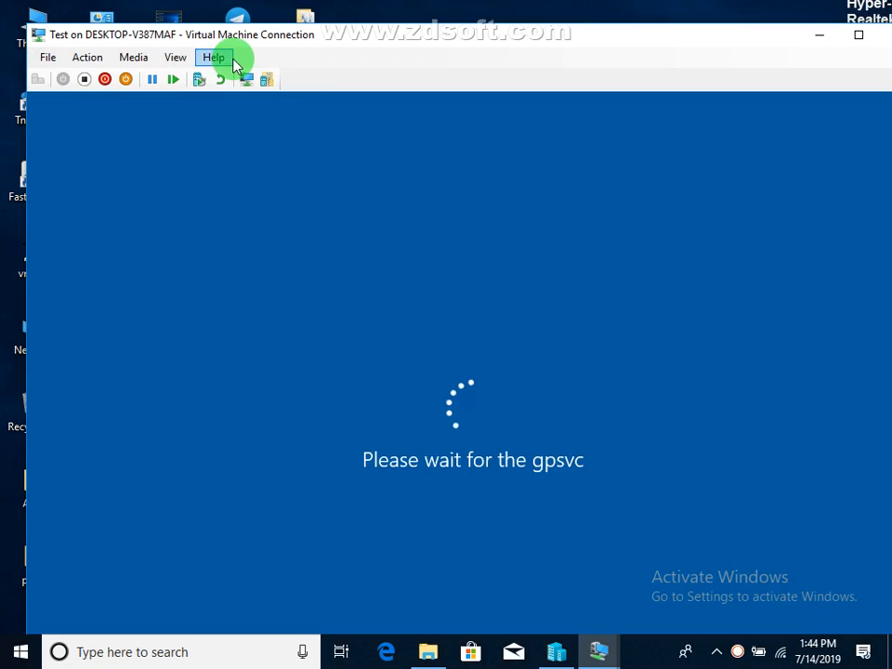
click(173, 60)
click(194, 82)
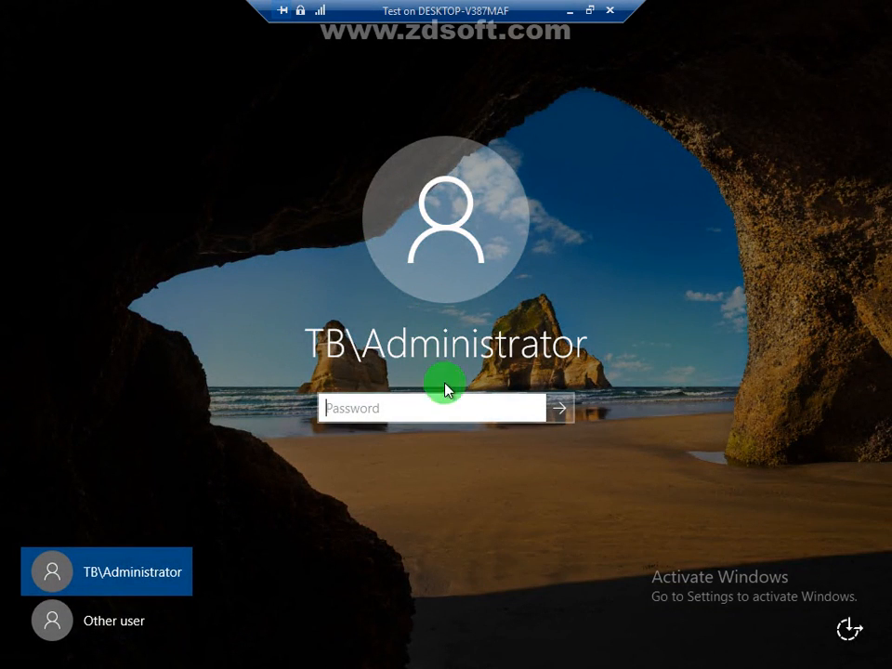
Step: Sign in to the server as TB\Administrator by entering the account password
text(•)
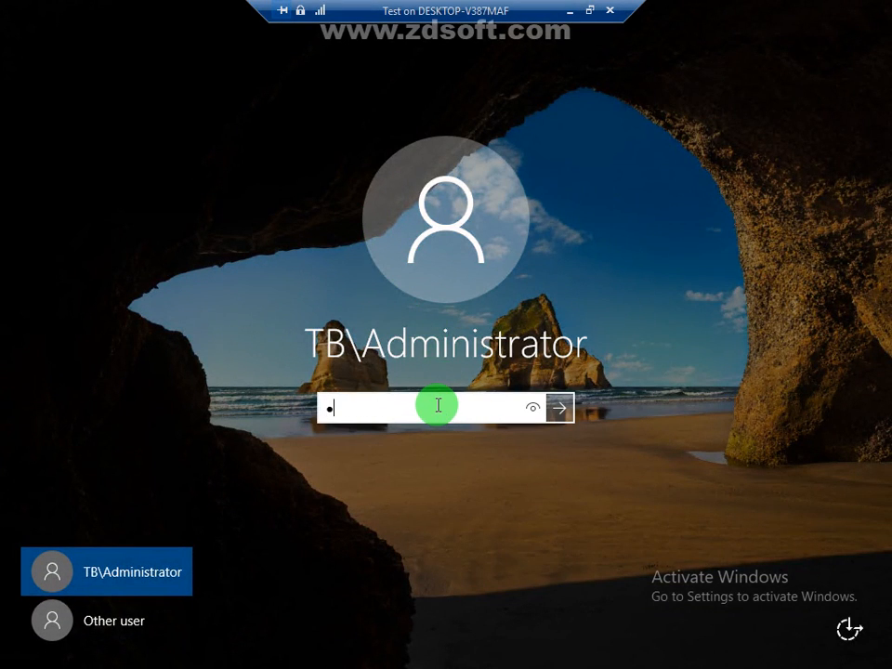
text(•••••••••••)
key(Return)
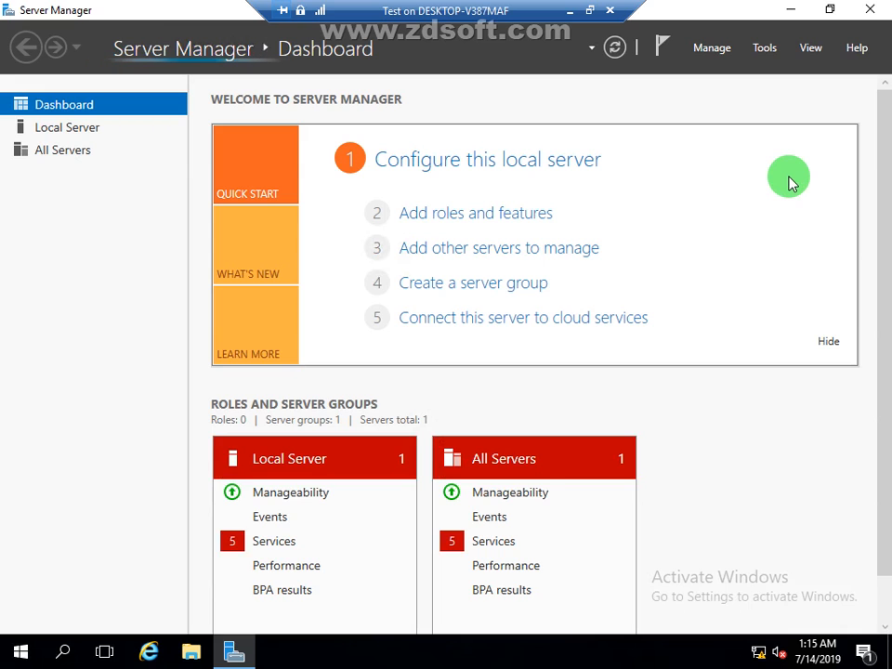
Step: Close Server Manager and write the heading "Disk Quota Lab" in a new Notepad document
click(876, 8)
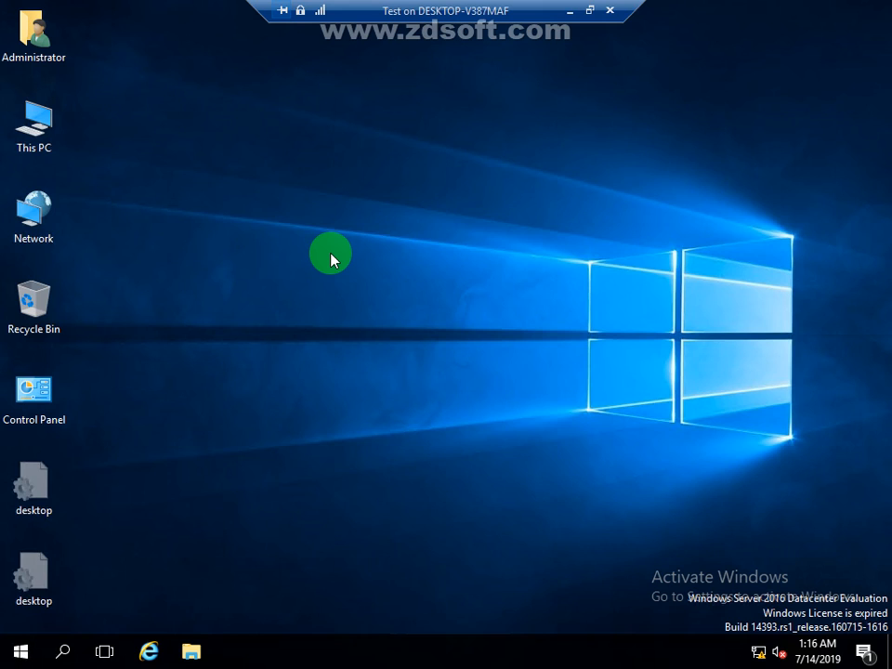
key(super+r)
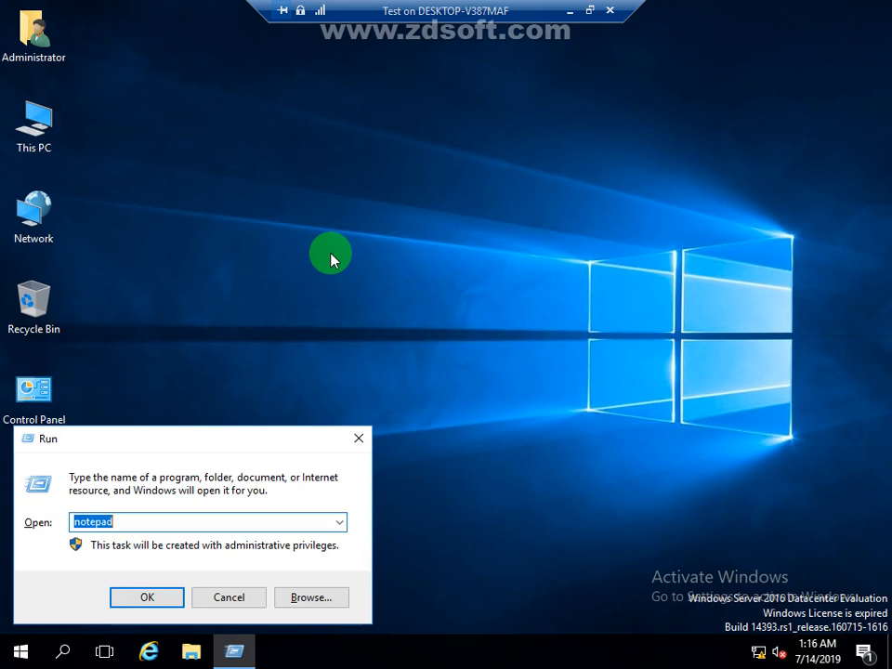
key(Return)
text(Di)
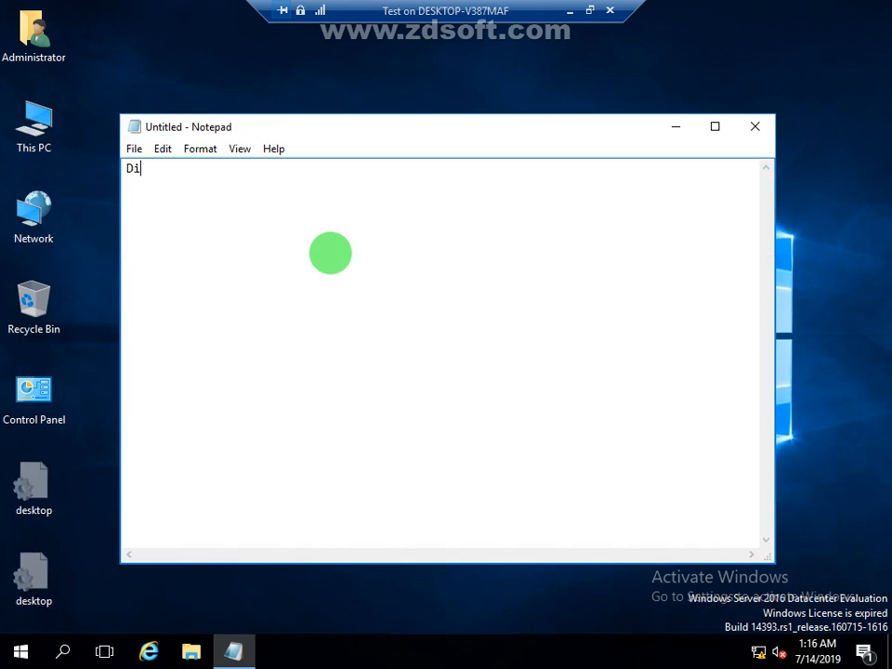
text(sk Quota Lab)
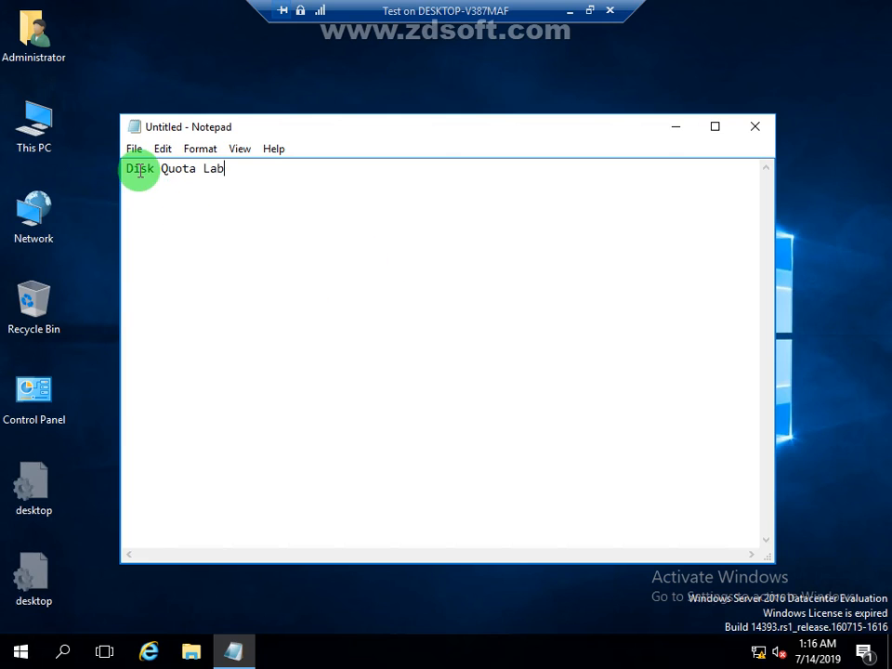
Step: Create a new folder named DIsk in the root of Local Disk (C:)
click(47, 142)
double_click(47, 142)
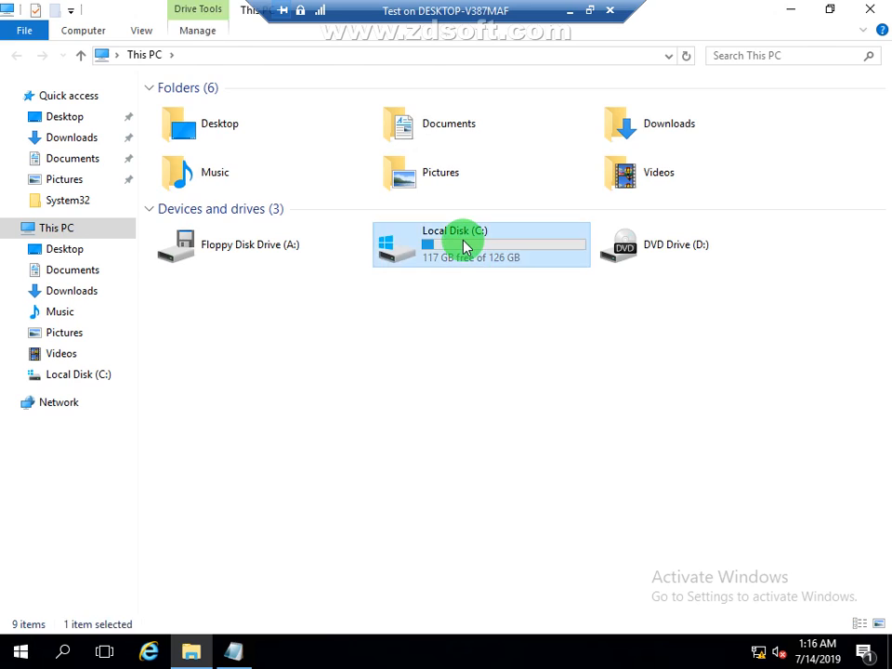
double_click(471, 256)
right_click(274, 447)
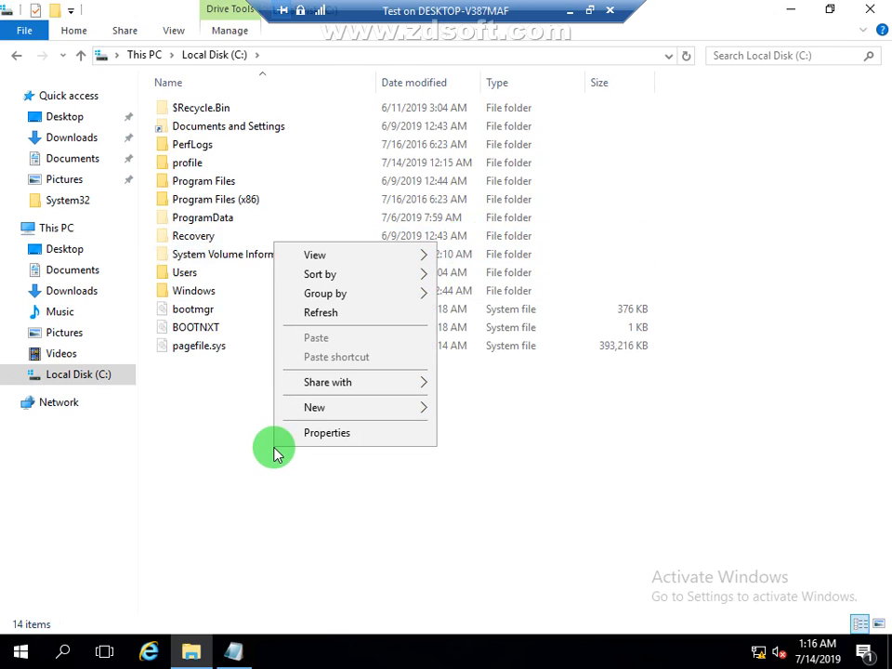
mouse_move(360, 410)
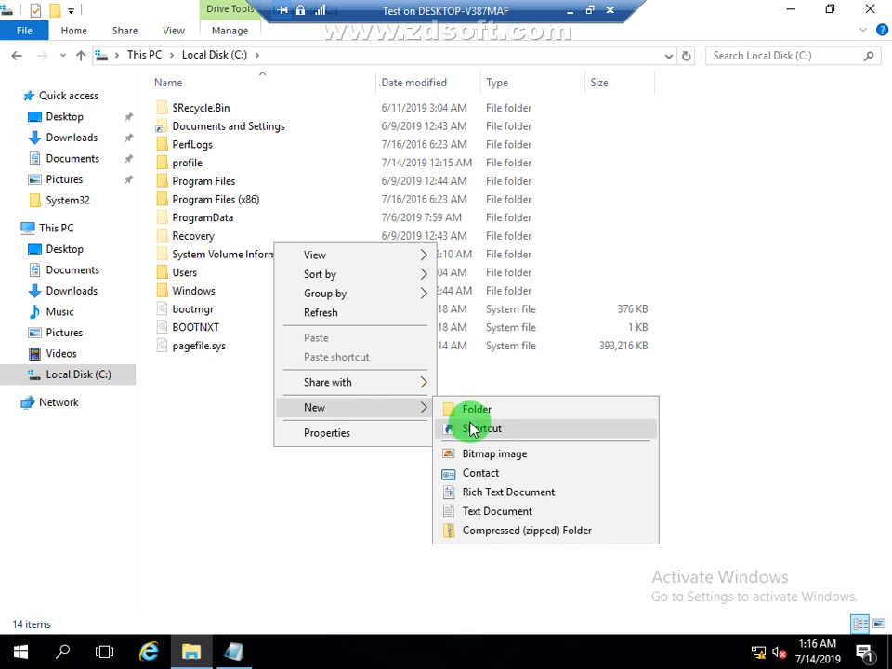
click(470, 407)
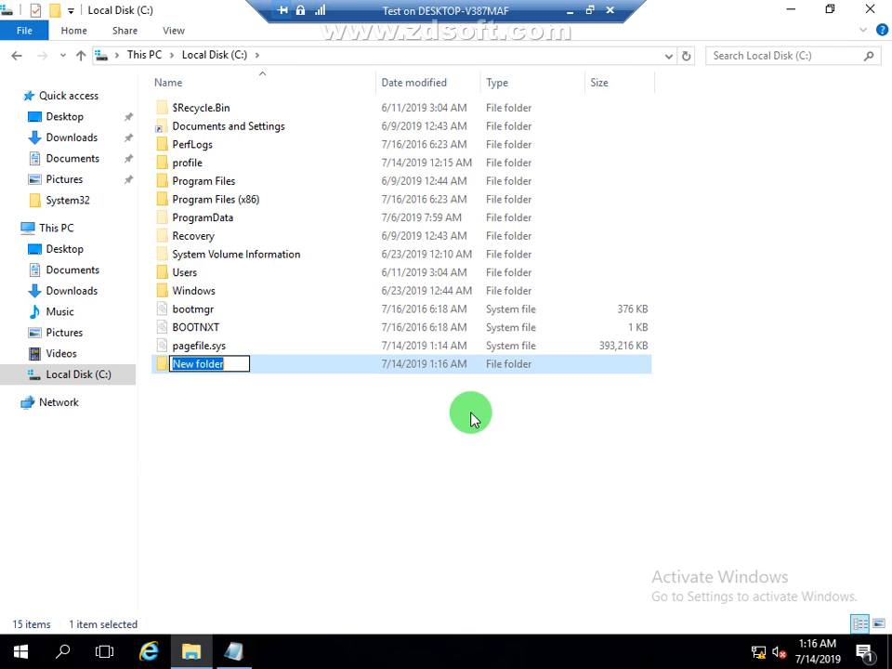
text(Disk)
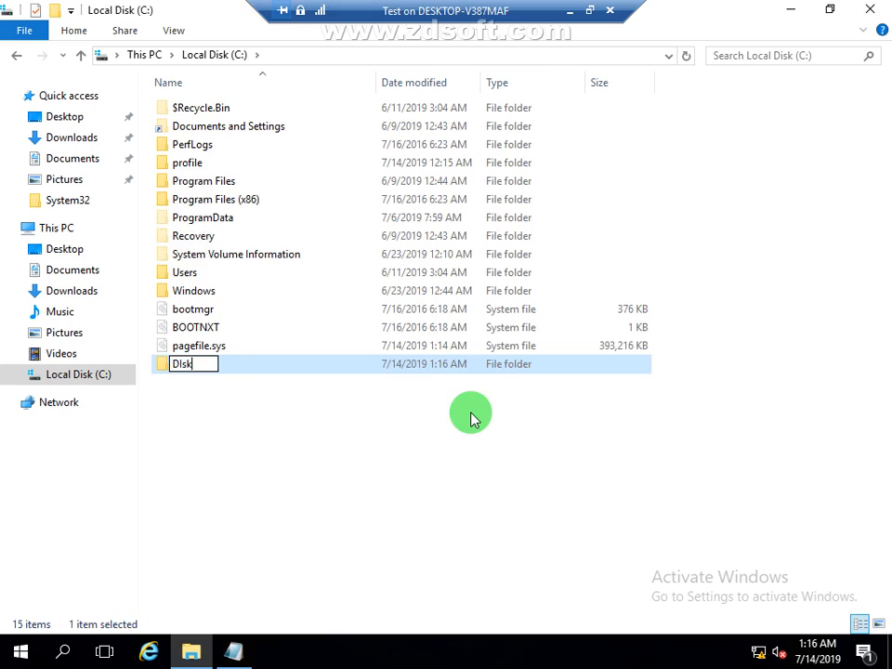
click(470, 418)
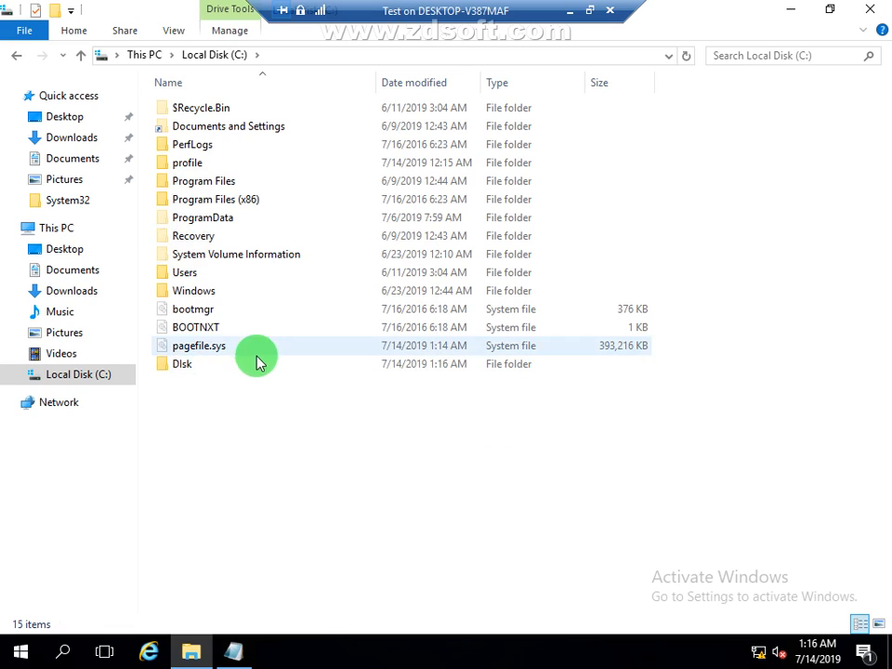
Step: Correct the new folder's name on drive C: to Disk
right_click(197, 372)
click(195, 389)
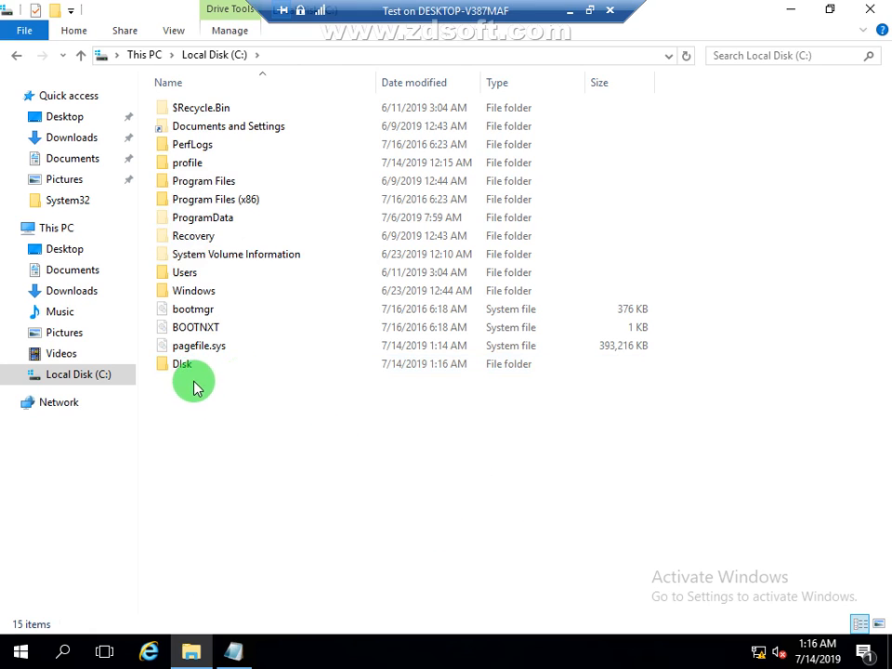
click(190, 367)
right_click(190, 366)
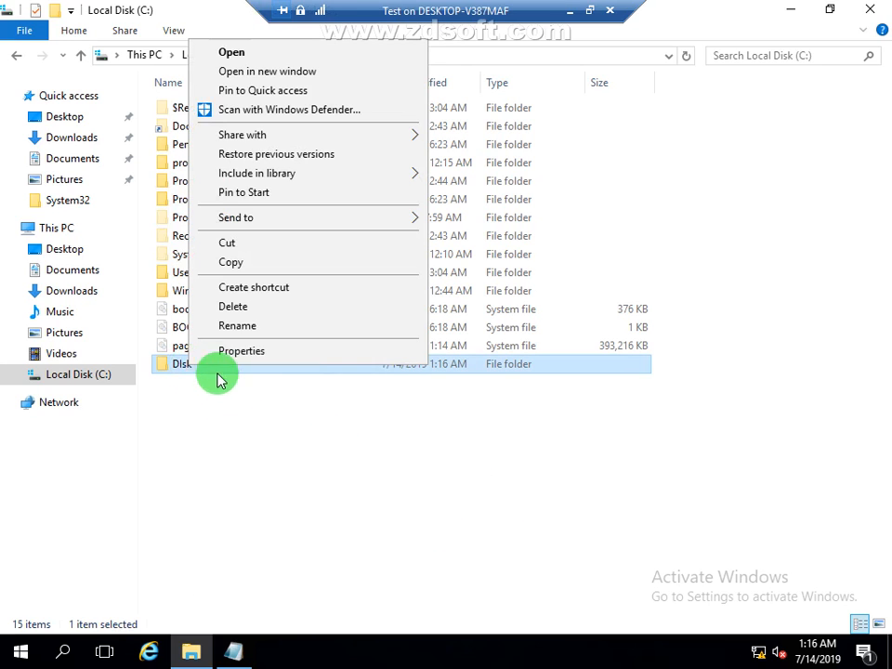
click(243, 327)
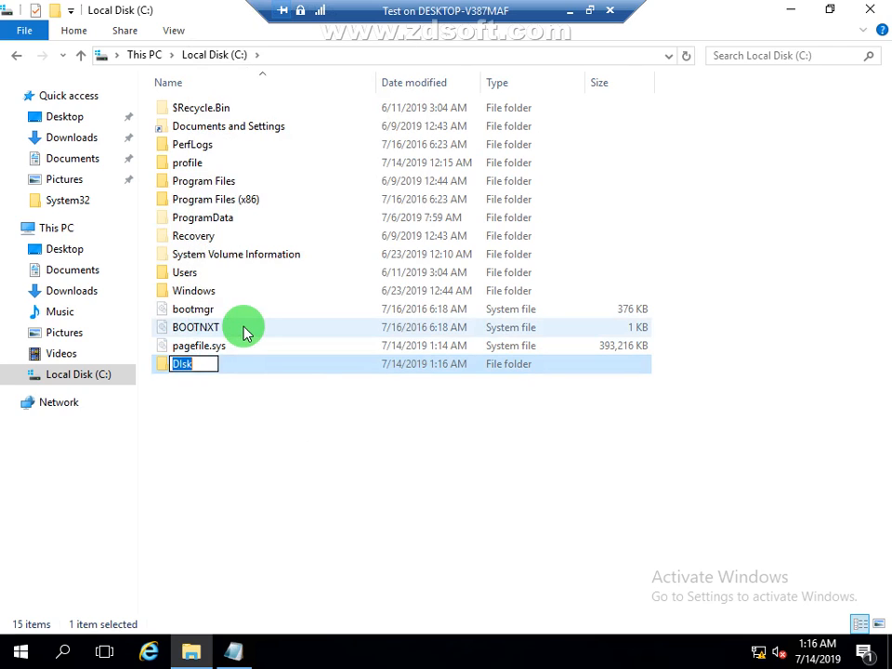
text(Disk)
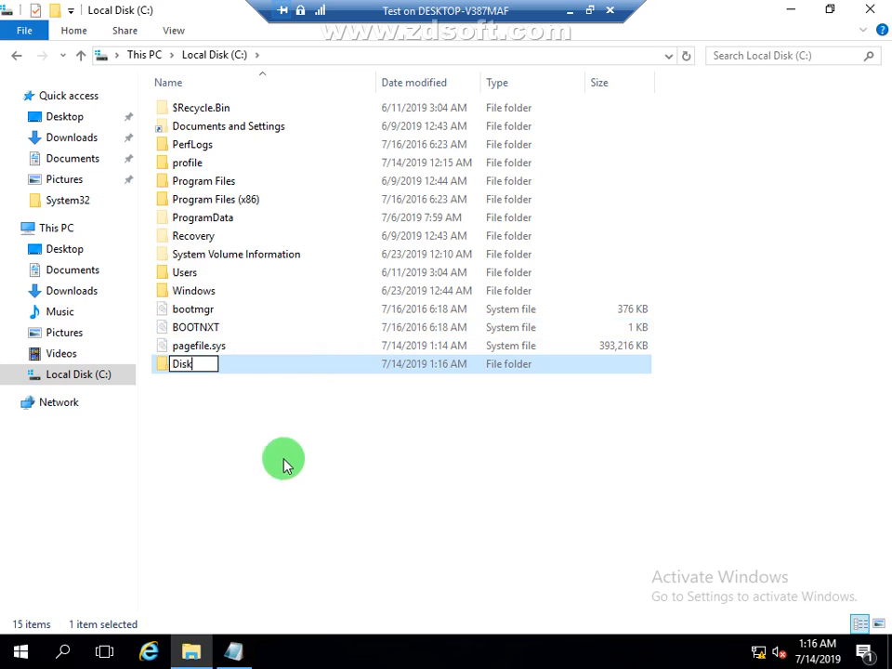
key(Return)
click(284, 490)
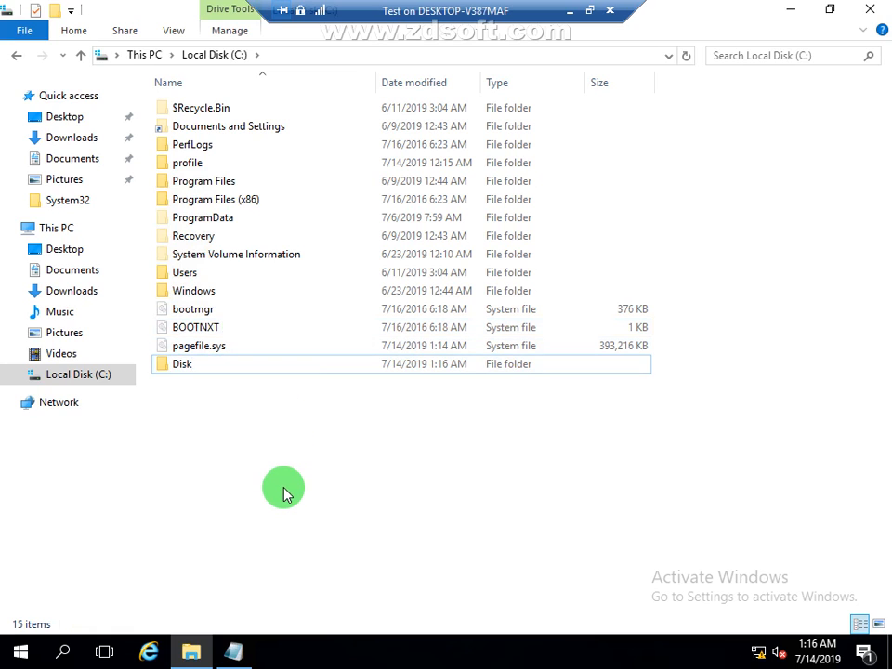
Step: Enable sharing of the Disk folder in its advanced sharing settings
click(176, 371)
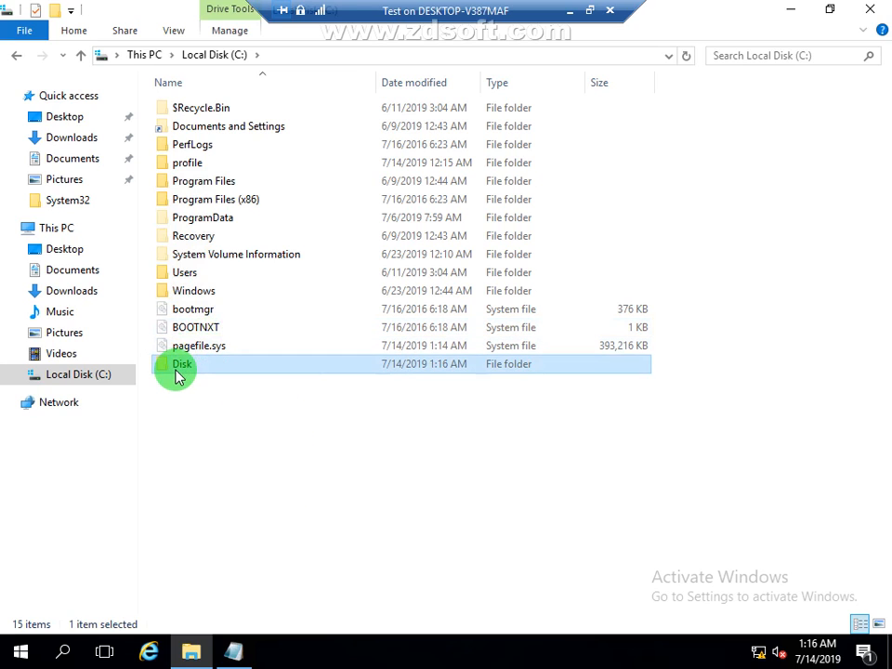
right_click(179, 376)
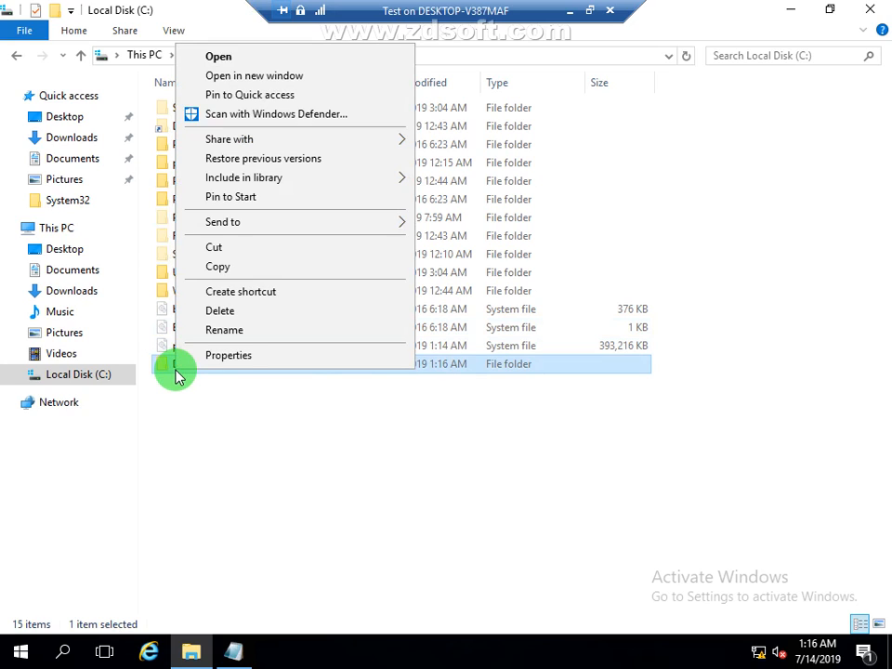
click(224, 357)
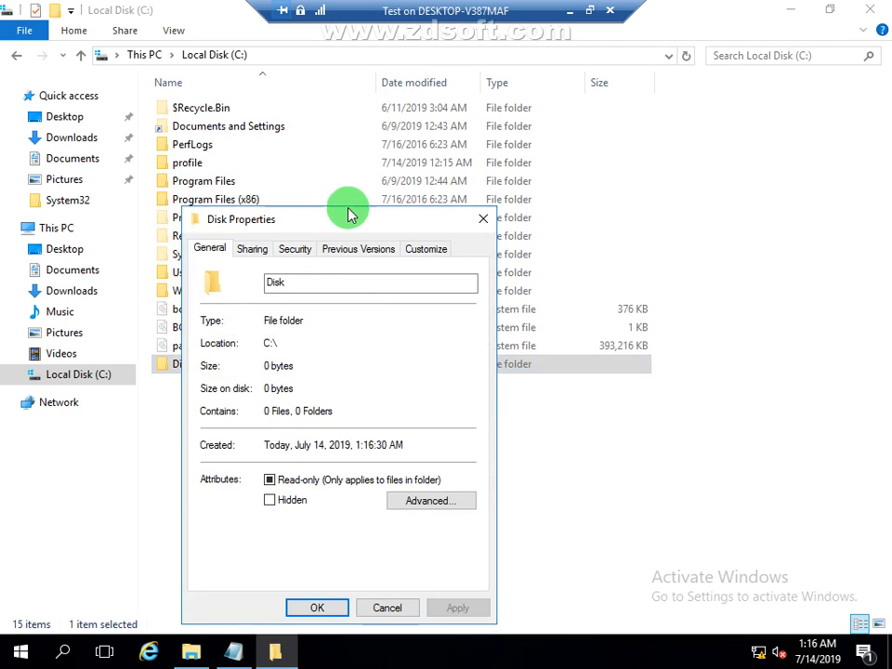
click(255, 249)
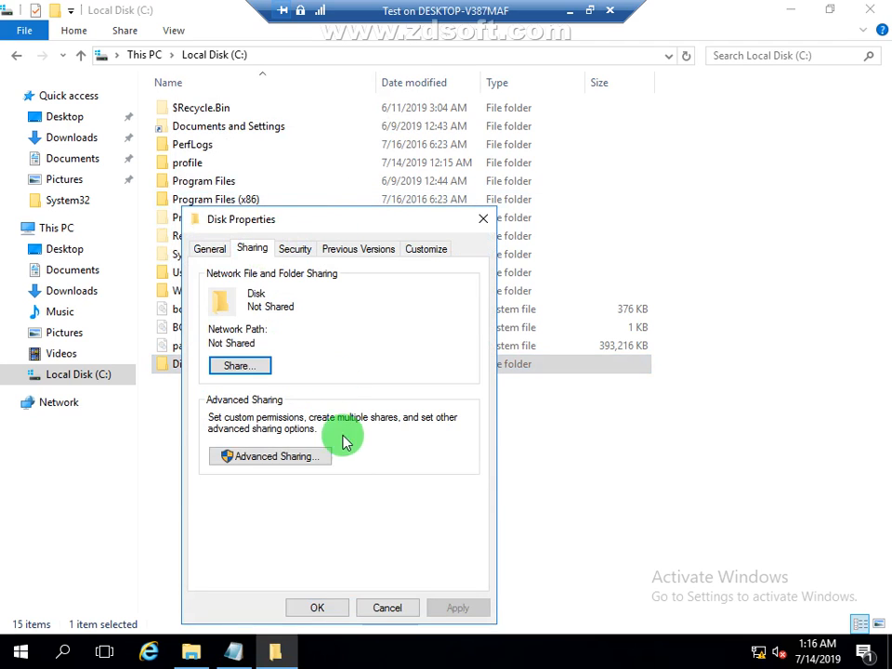
click(300, 461)
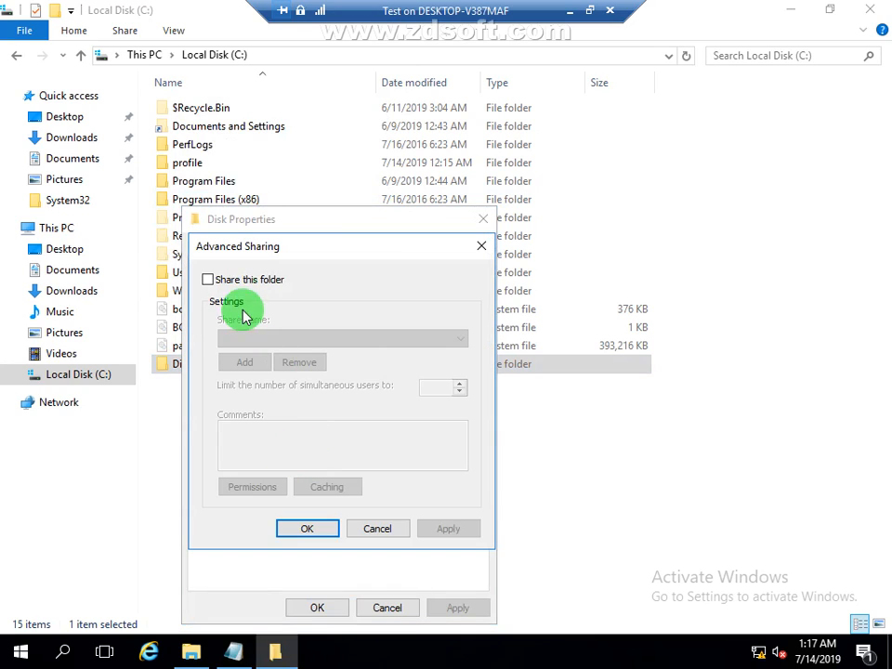
click(246, 281)
Step: Allow Everyone Full Control in the Disk share's permissions, then apply the sharing settings and close the folder's properties
click(257, 487)
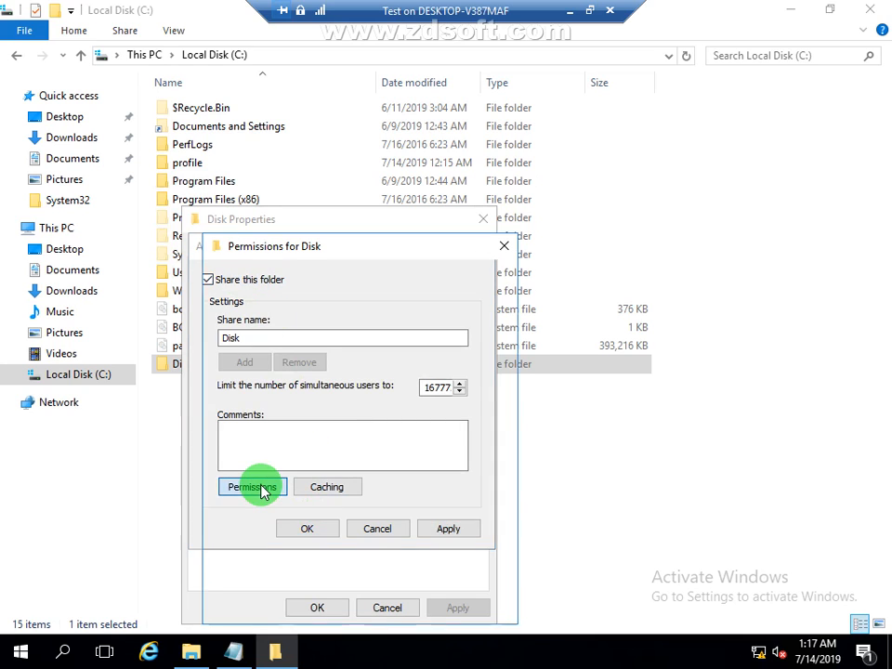
click(407, 456)
click(475, 607)
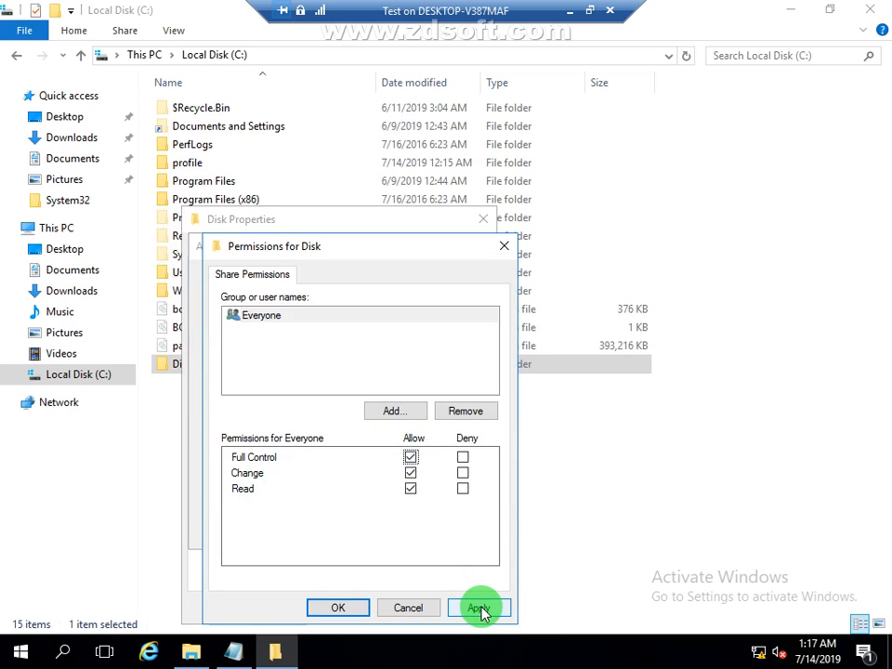
click(336, 608)
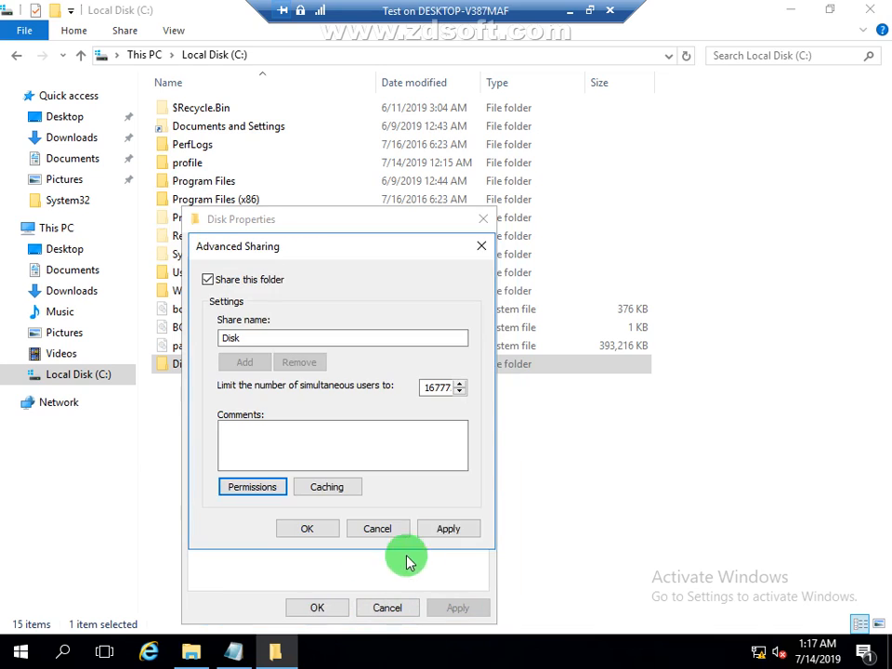
click(455, 530)
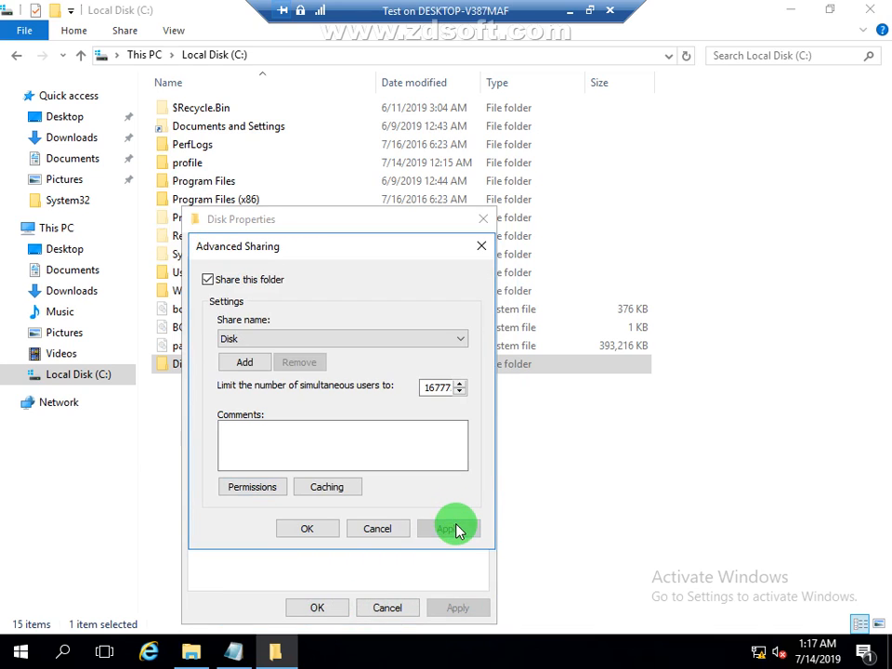
click(318, 531)
click(312, 608)
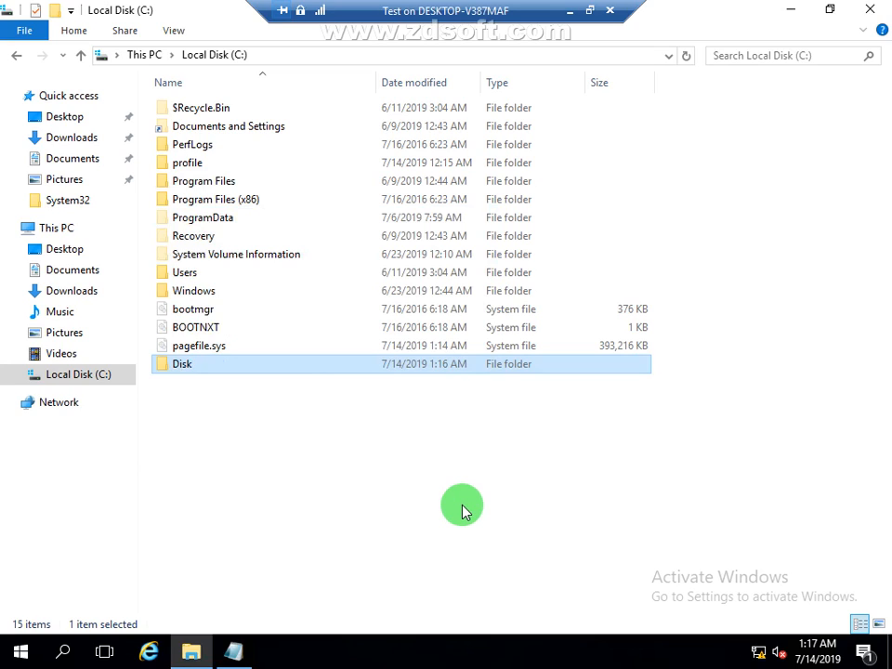
Step: In the quota properties of Local Disk (C:), enable quota management and deny disk space to users exceeding their quota limit
click(17, 56)
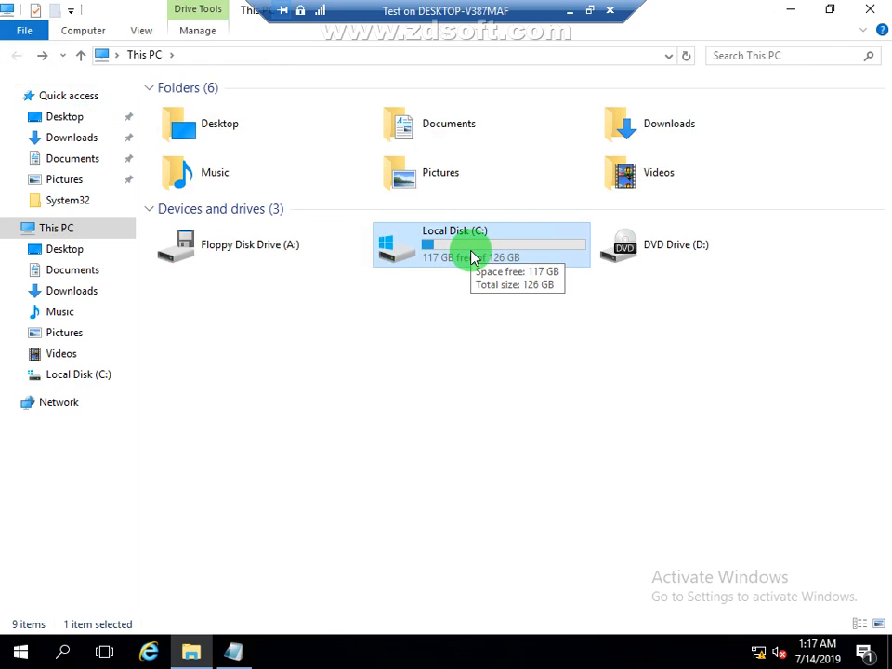
right_click(471, 253)
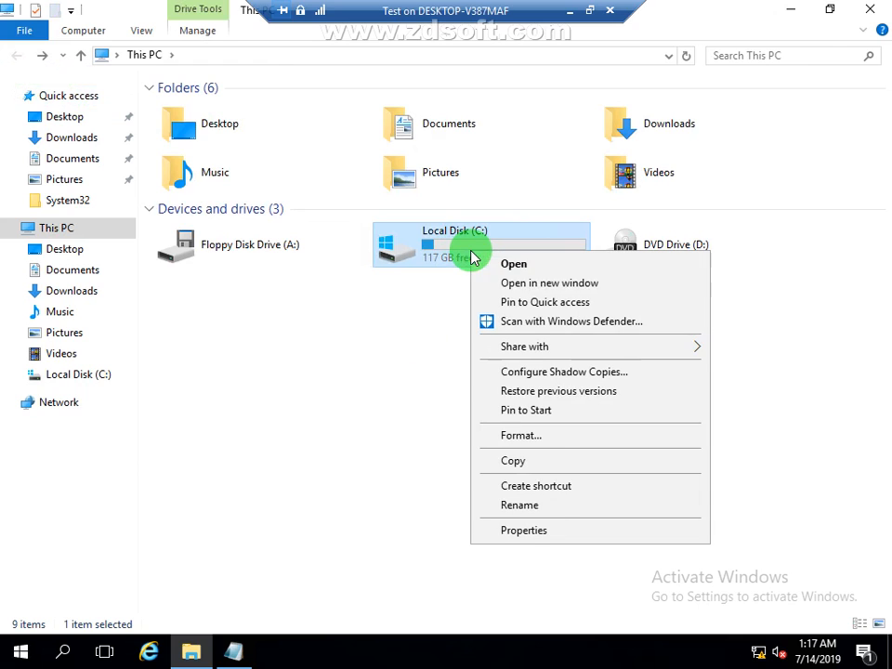
click(533, 530)
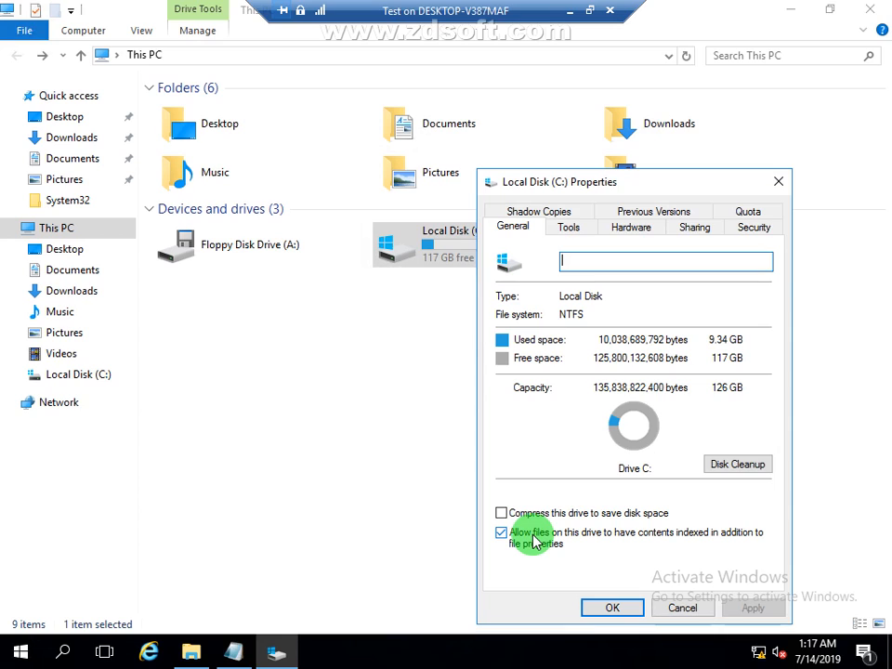
click(751, 213)
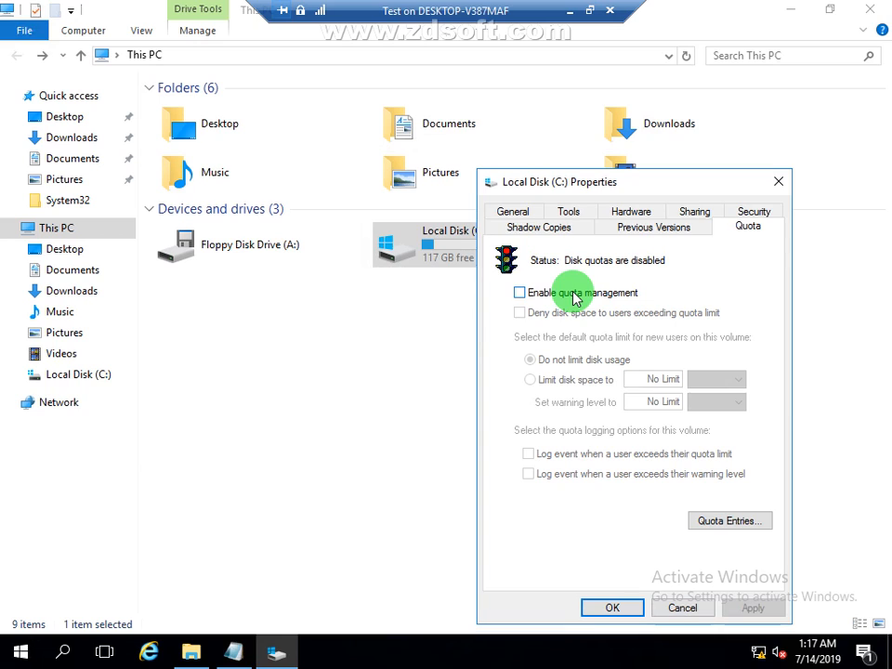
click(519, 293)
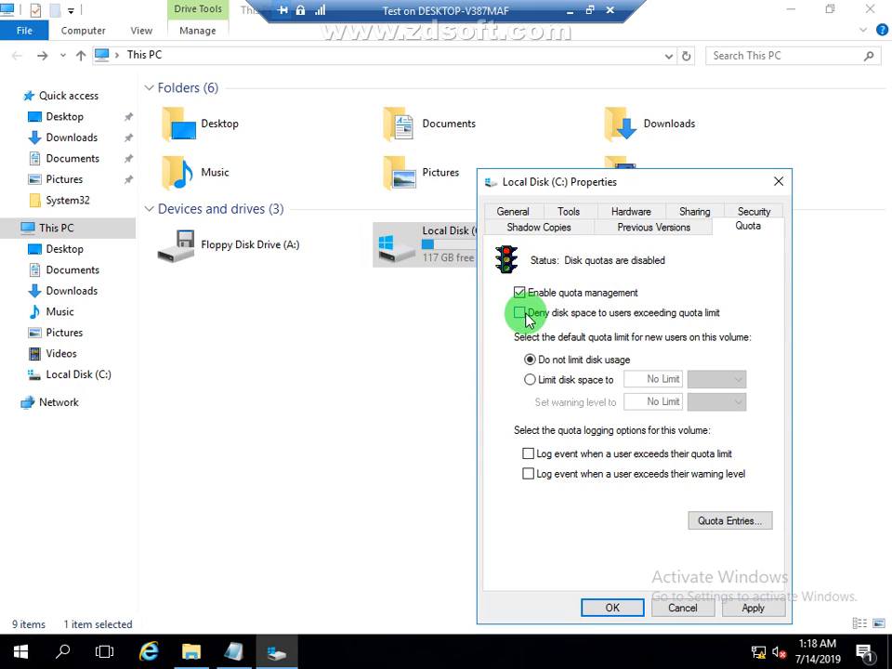
click(521, 314)
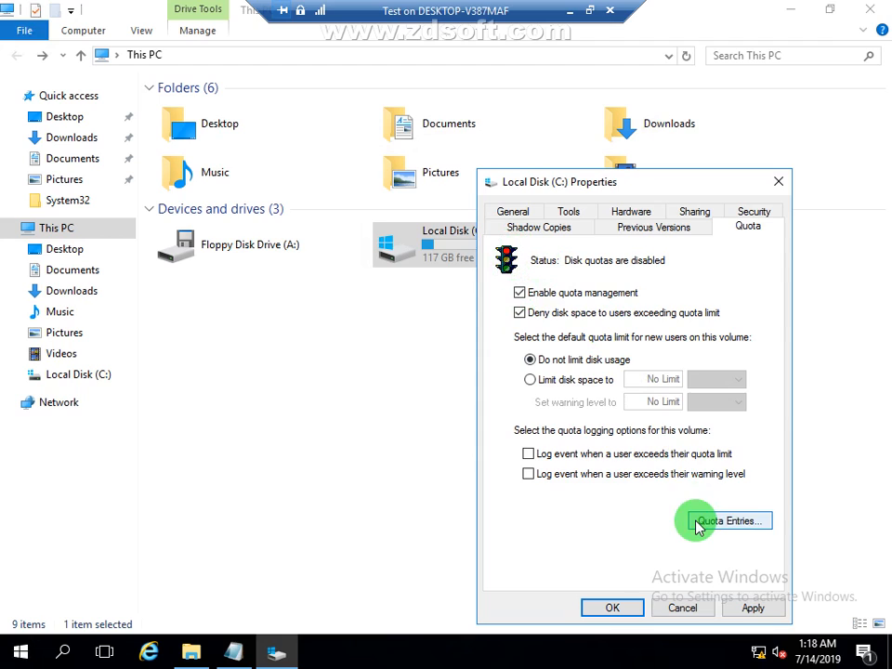
Step: Apply the quota settings on drive C:, confirm enabling the quota system, and keep the default for new users at Do not limit disk usage
click(757, 609)
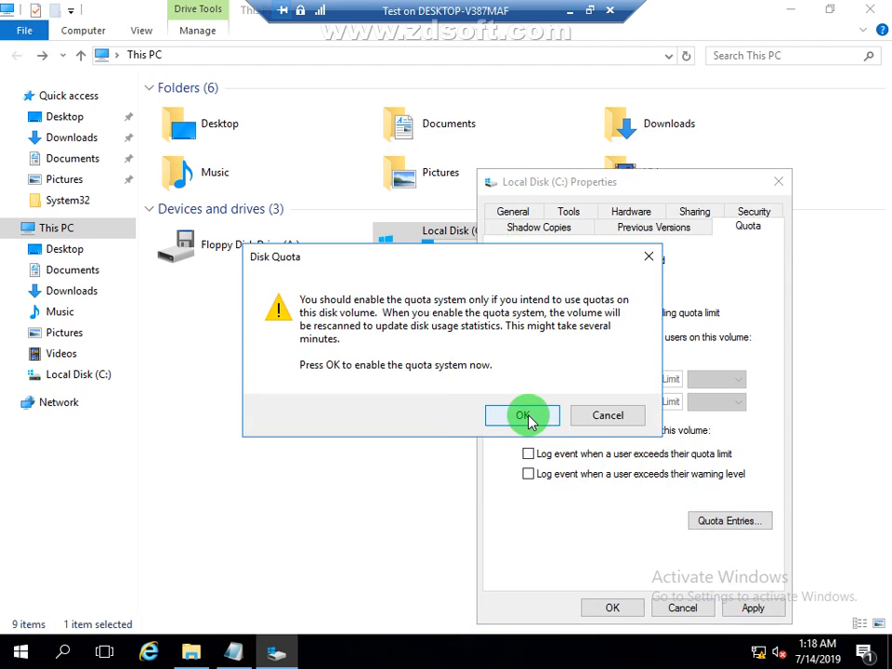
click(524, 359)
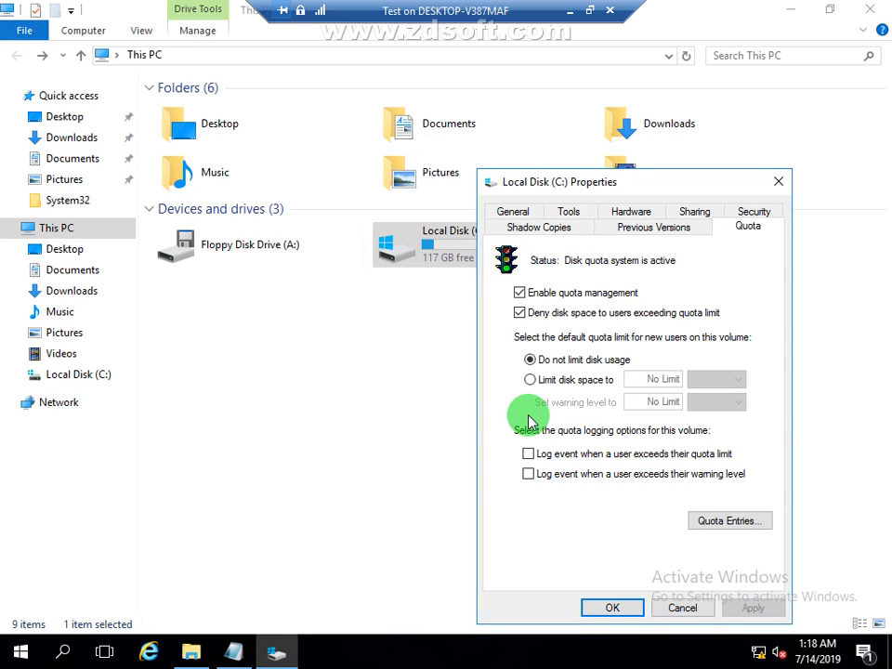
click(604, 381)
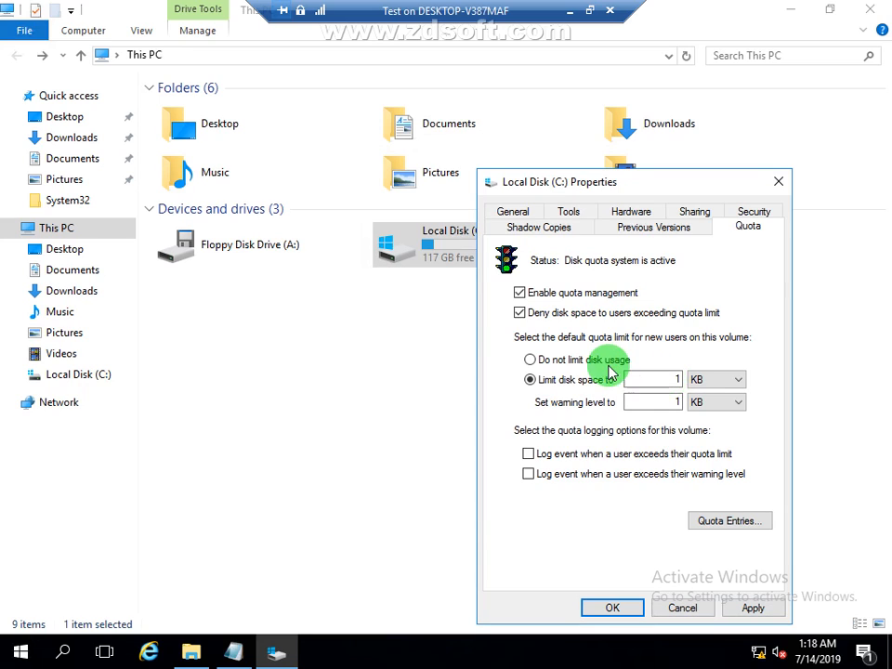
click(600, 364)
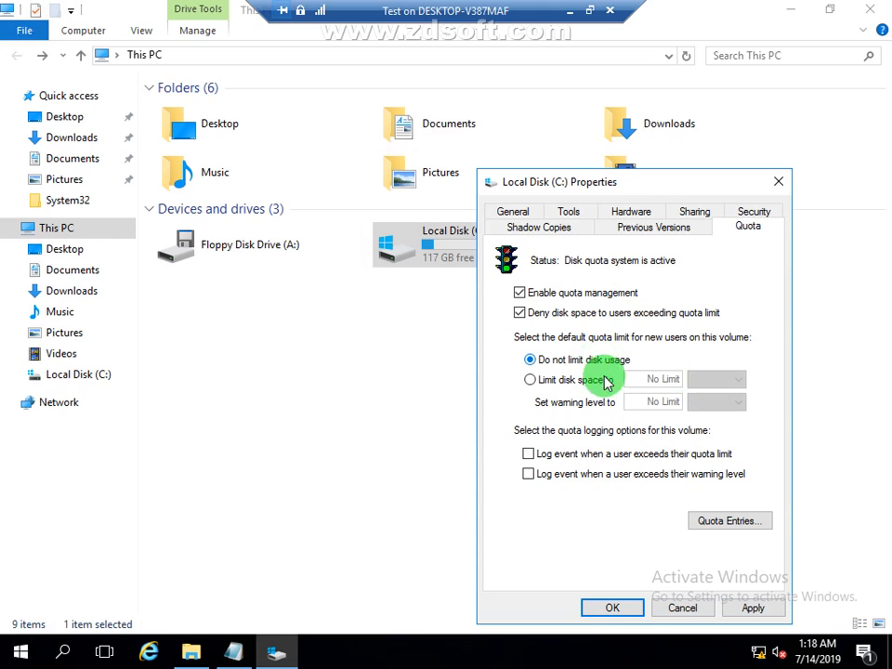
Step: Enable event logging for users exceeding their quota limit or warning level, and open the quota entries for drive C:
click(527, 454)
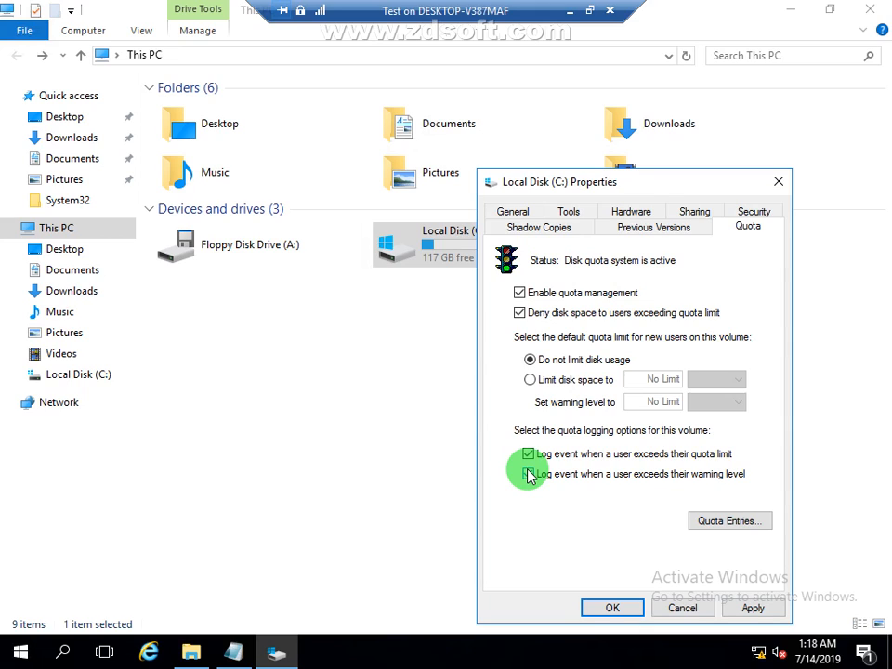
click(529, 474)
click(736, 523)
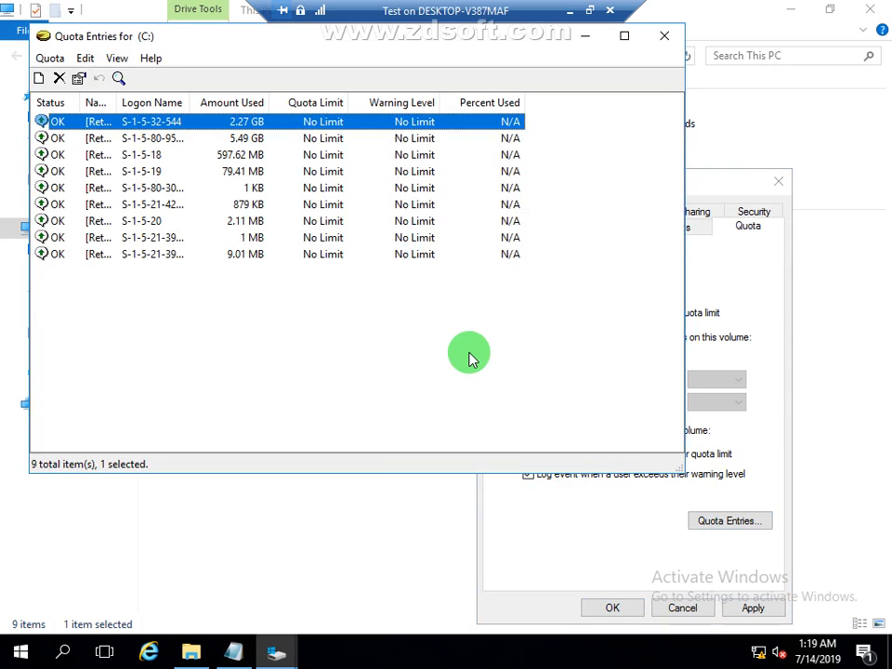
Step: Start a new quota entry for the domain account user1 in TB.COM
click(49, 57)
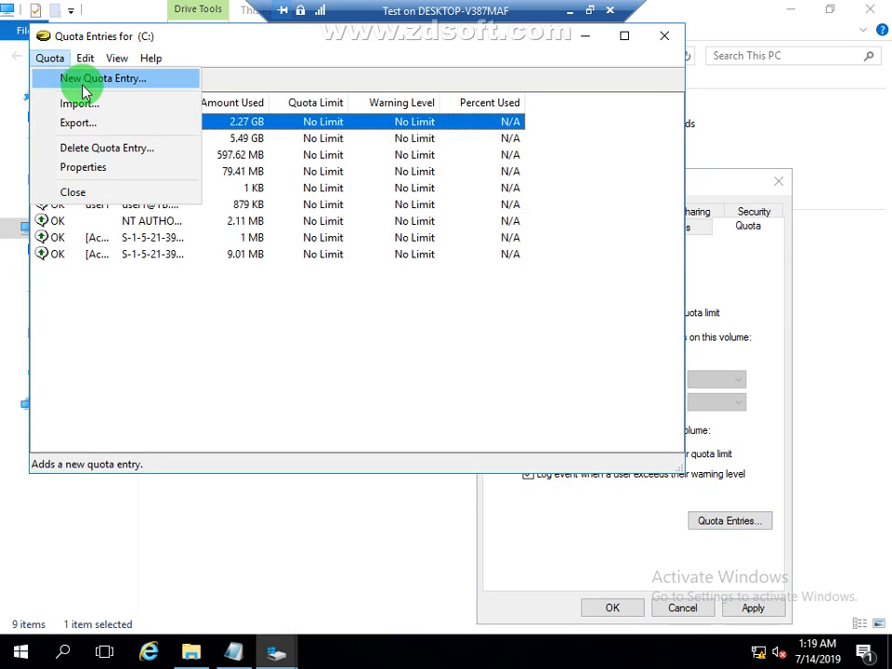
click(83, 82)
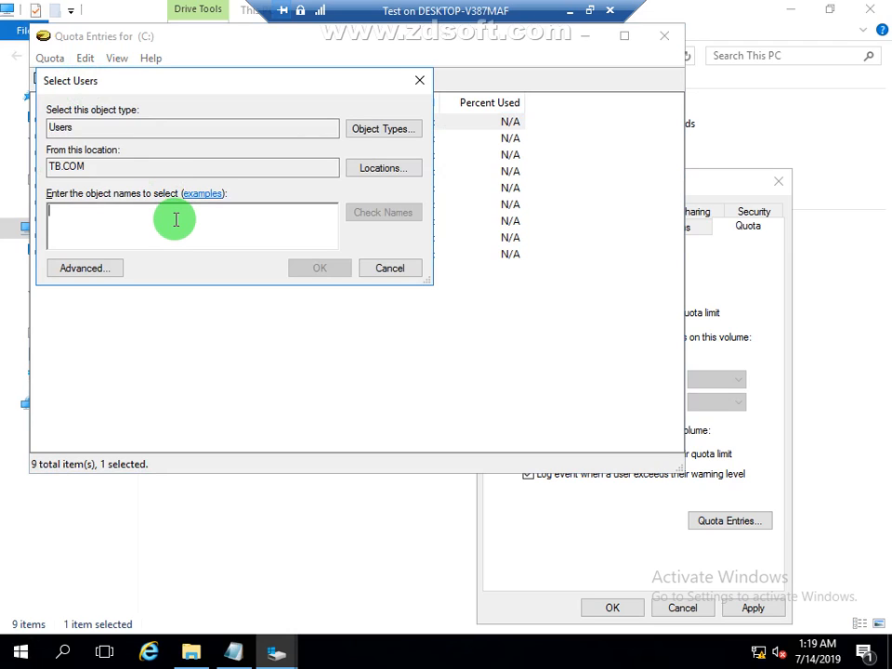
text(user1)
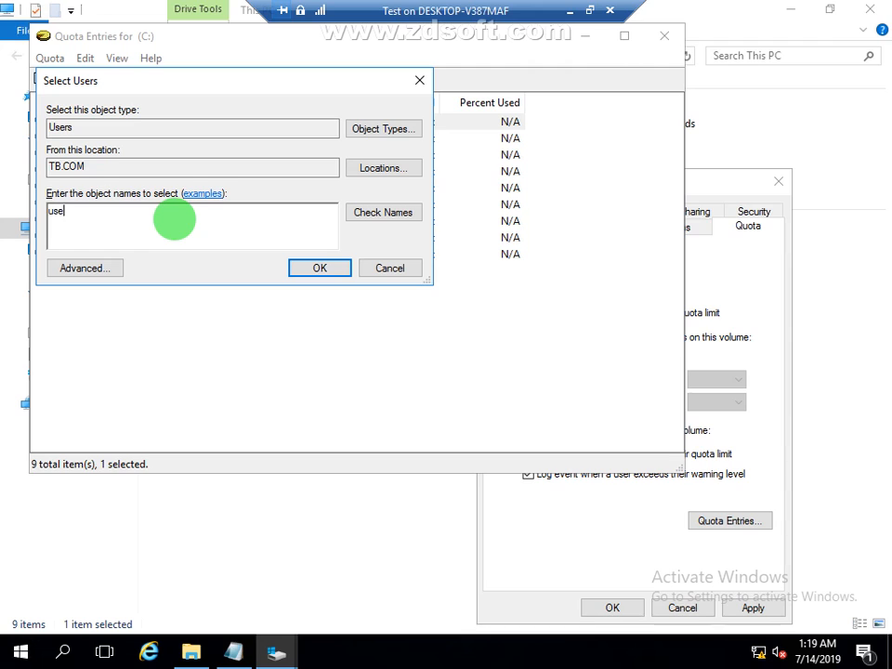
click(376, 214)
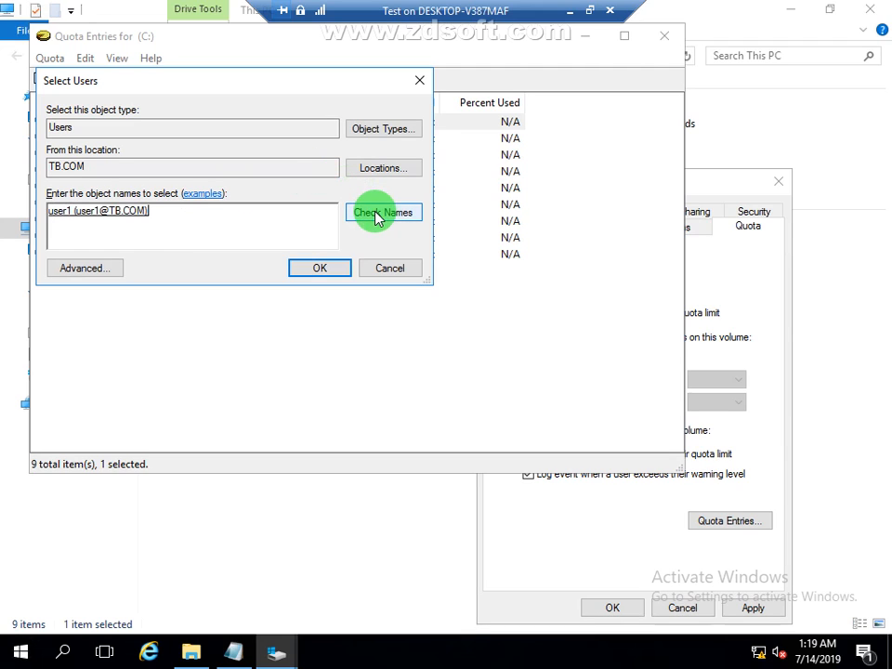
click(338, 270)
Step: Try to add user1's quota entry with a 10 GB disk space limit and a 9 GB warning level
click(136, 192)
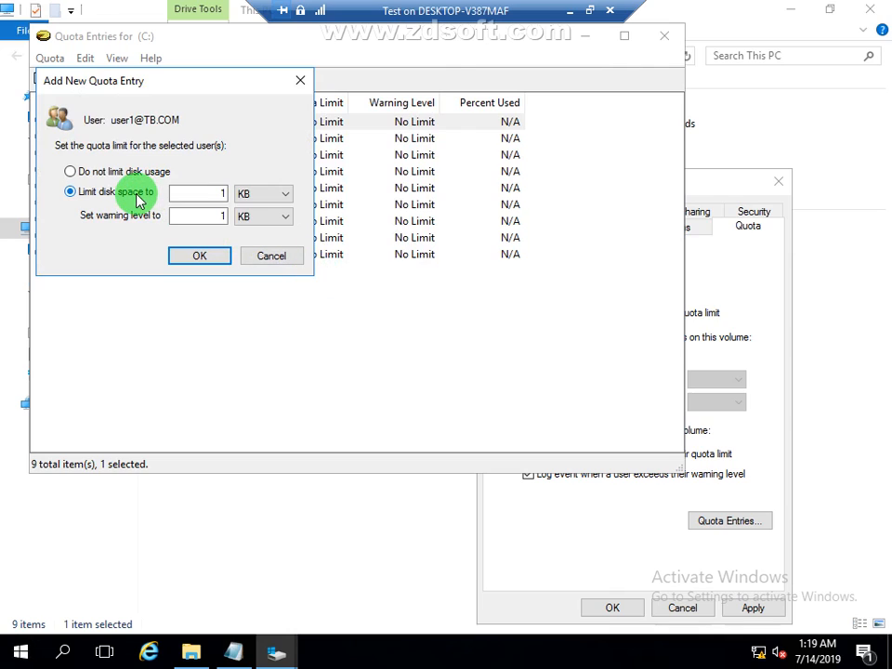
click(258, 198)
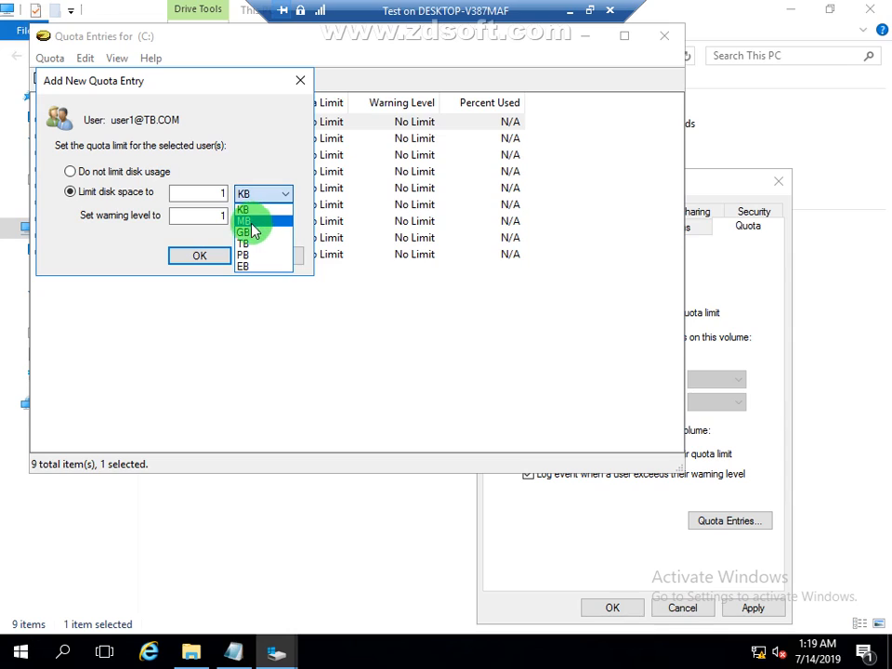
click(251, 227)
click(217, 192)
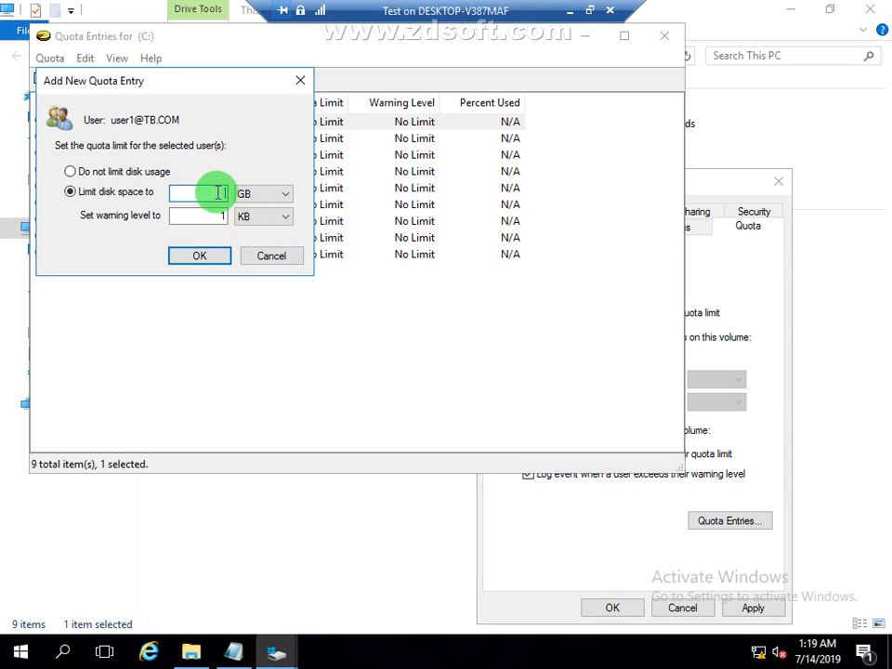
text(10)
click(221, 215)
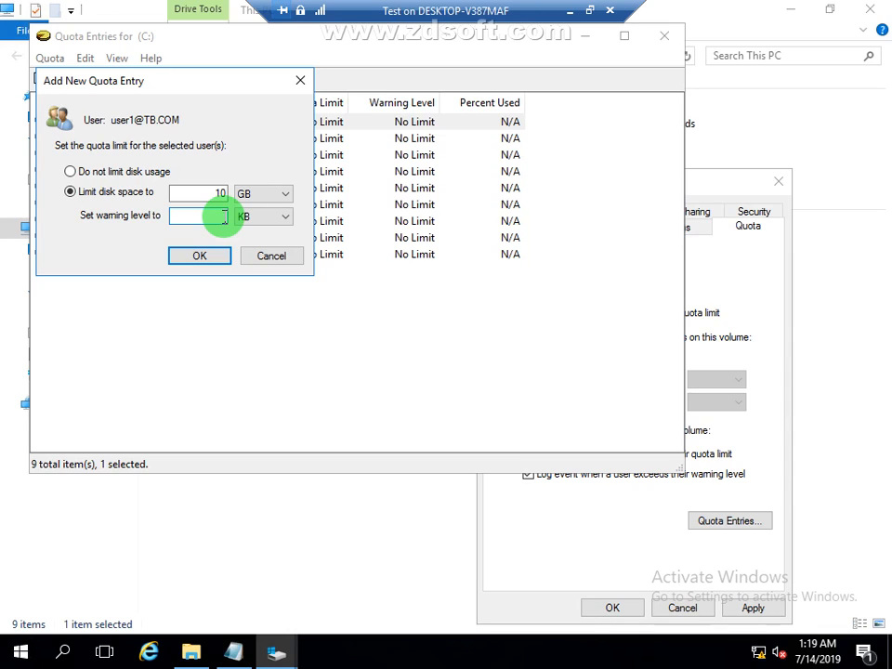
text(9)
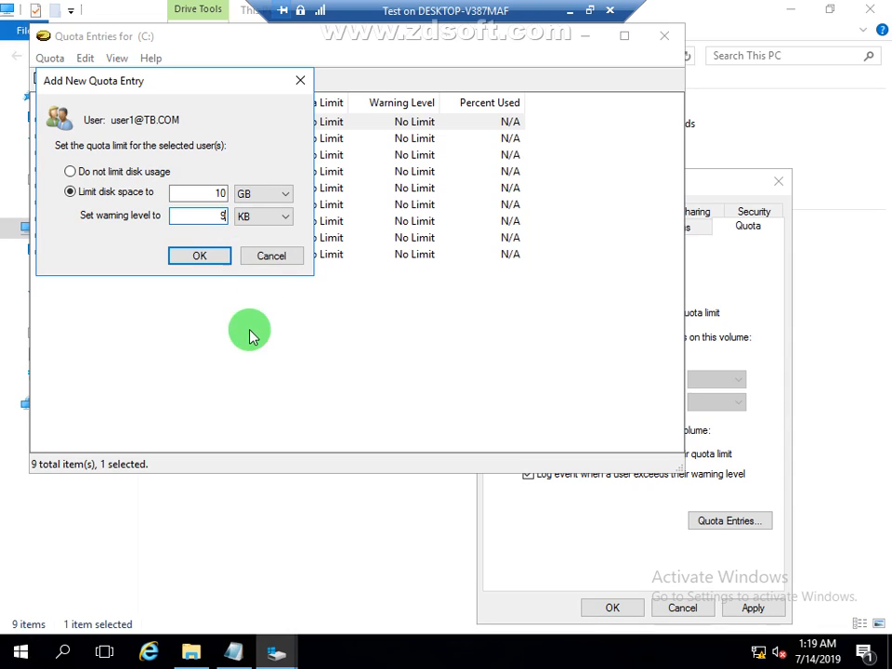
click(263, 230)
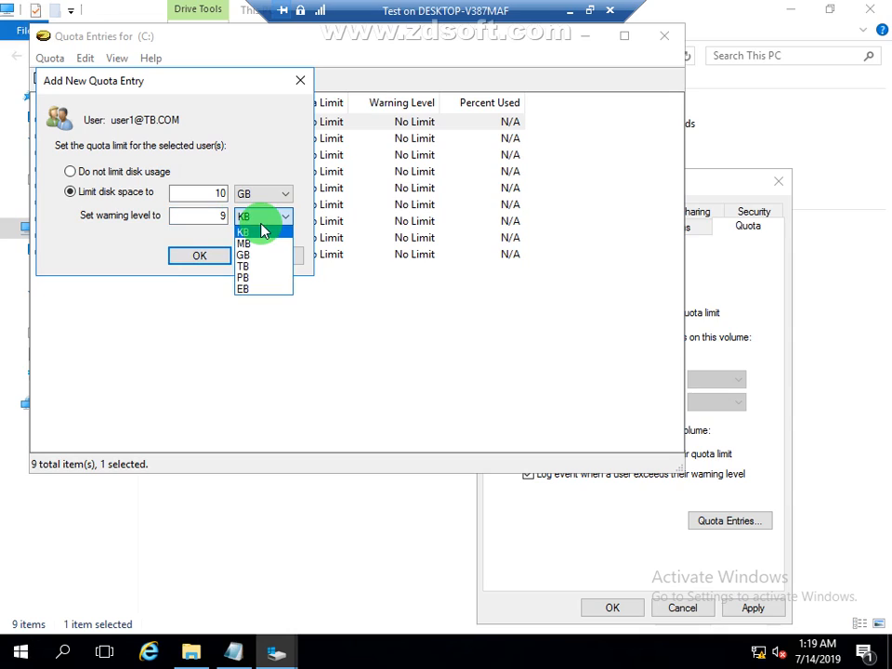
click(259, 254)
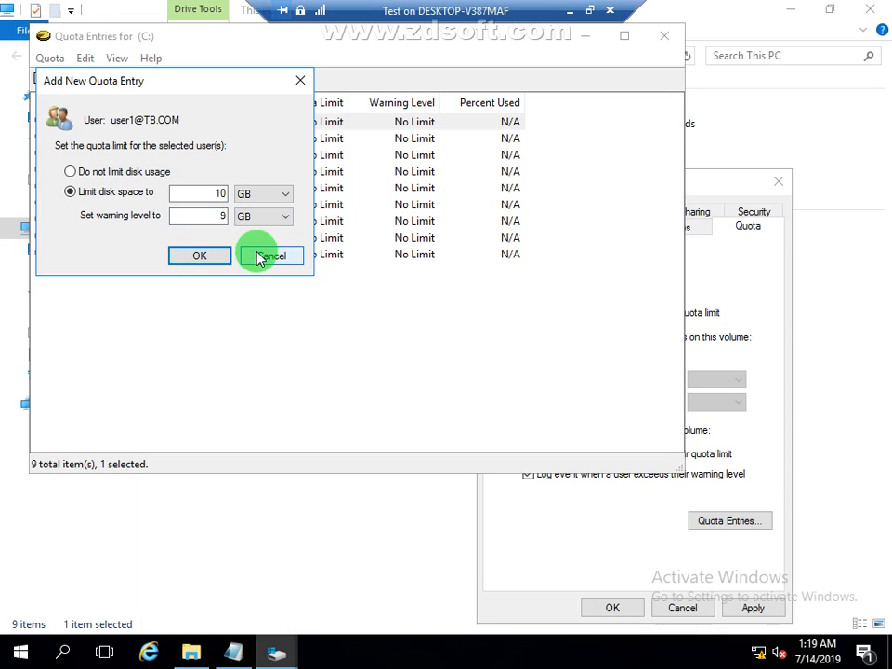
click(204, 257)
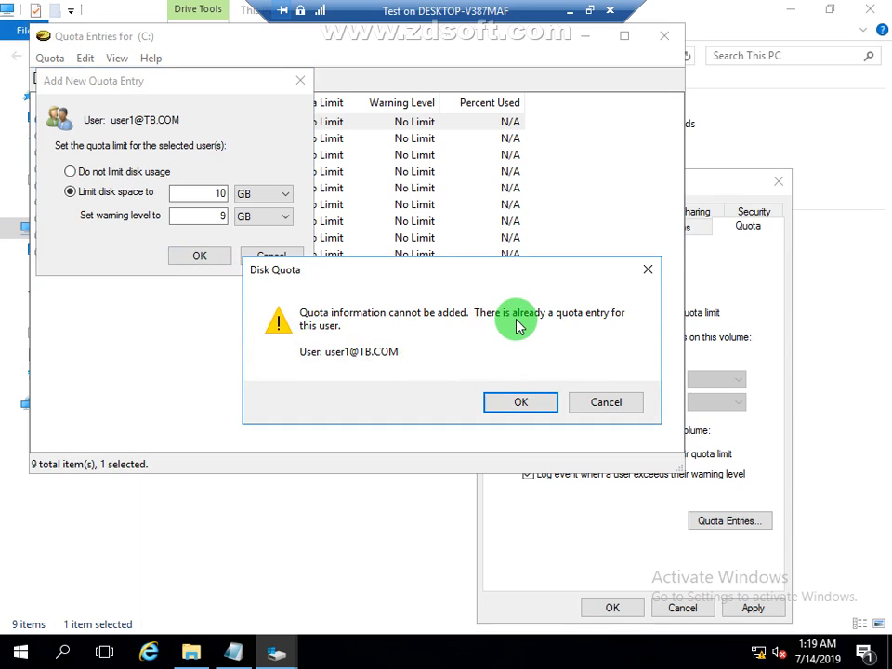
click(633, 403)
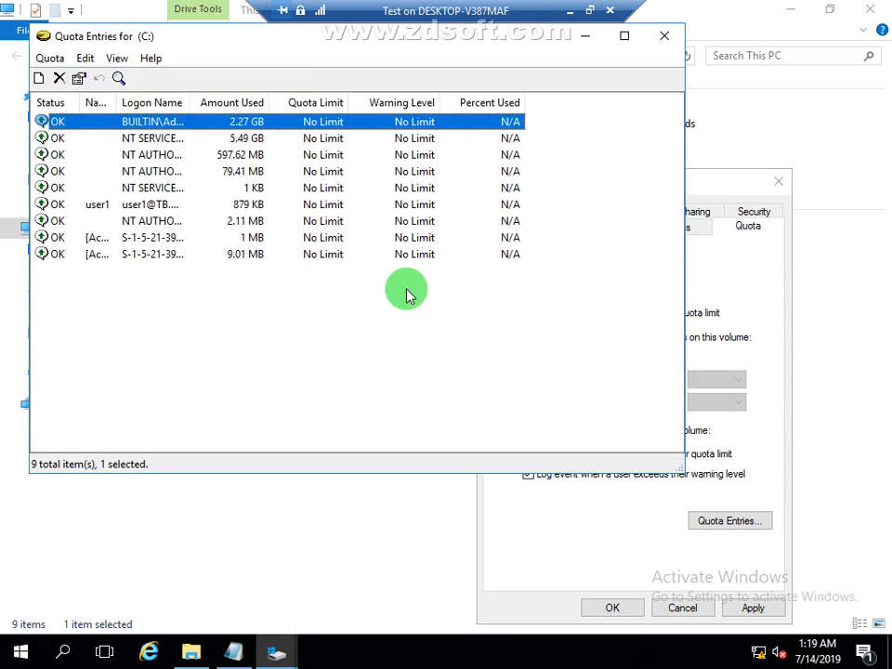
Step: In the properties of user1's existing quota entry, limit disk space to 5 GB
click(160, 204)
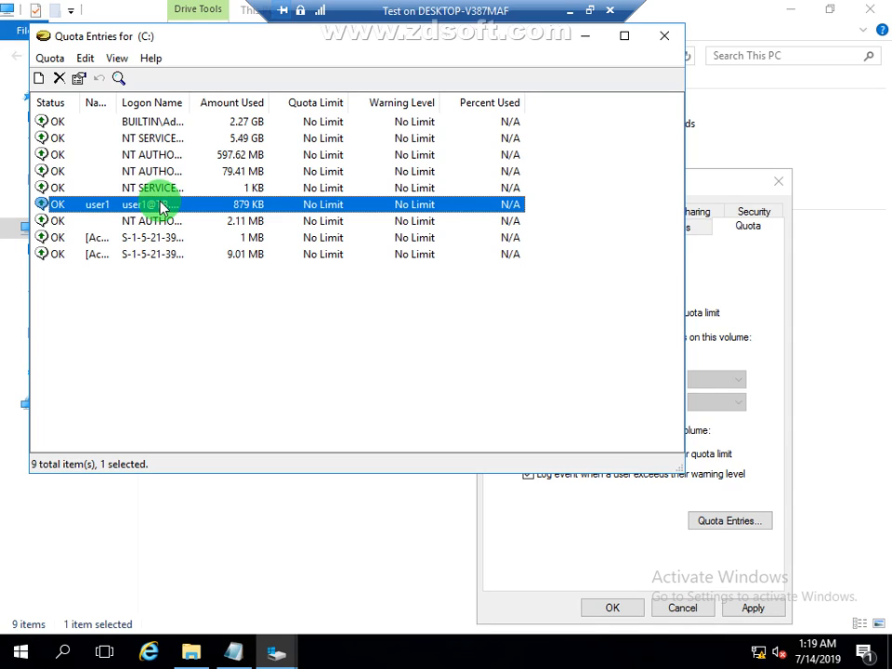
right_click(160, 205)
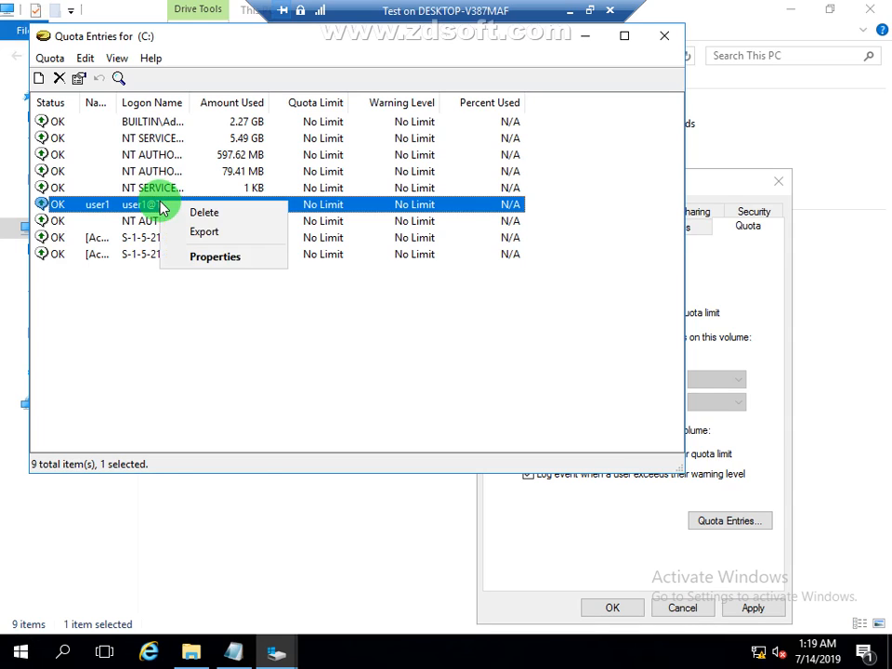
click(209, 256)
click(121, 287)
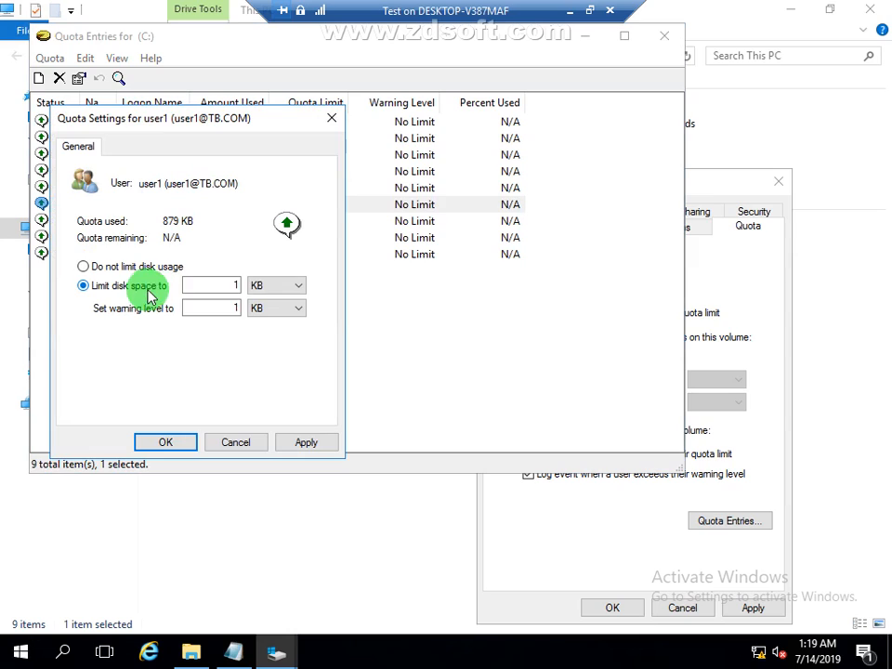
click(260, 286)
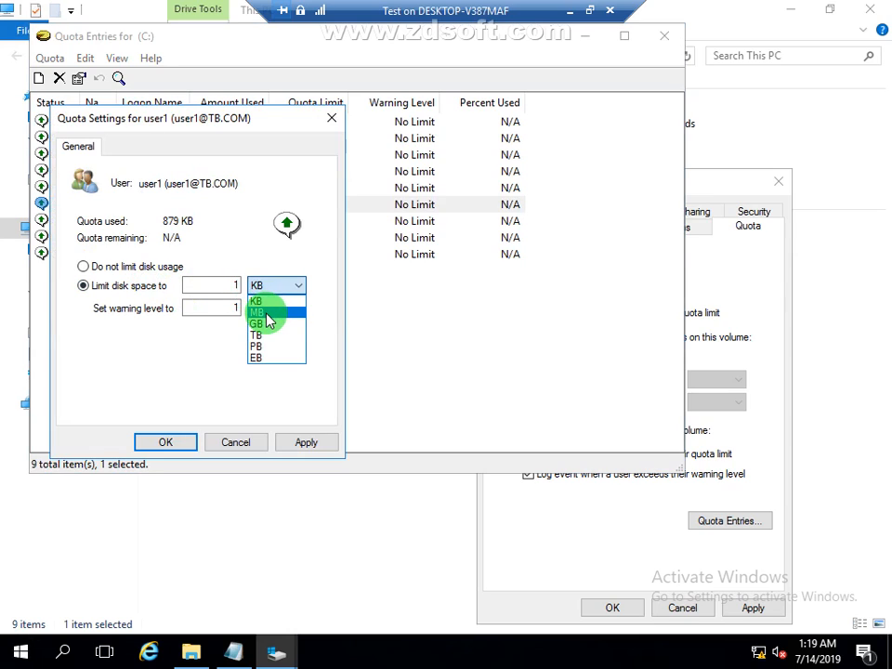
click(267, 325)
click(223, 285)
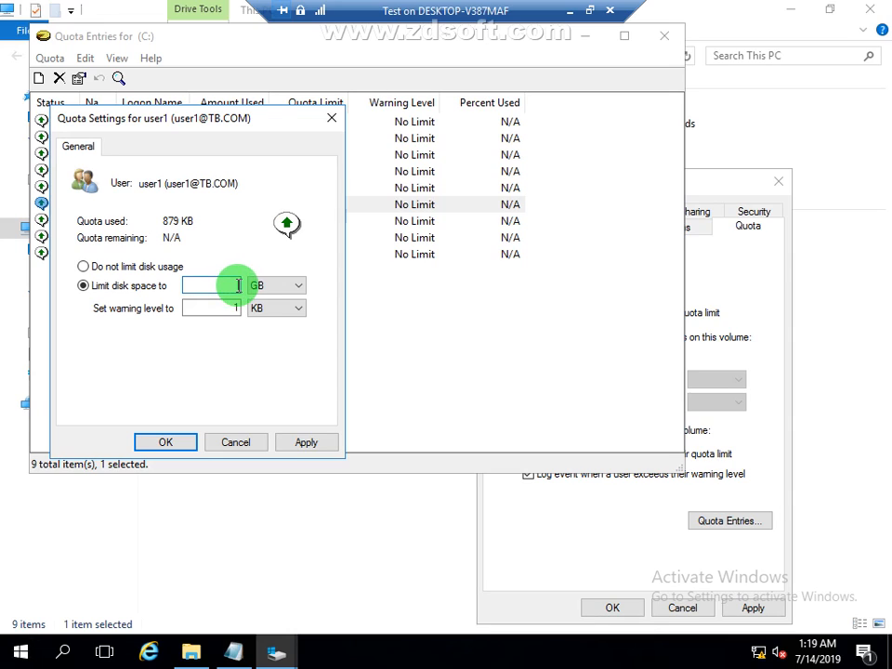
text(5)
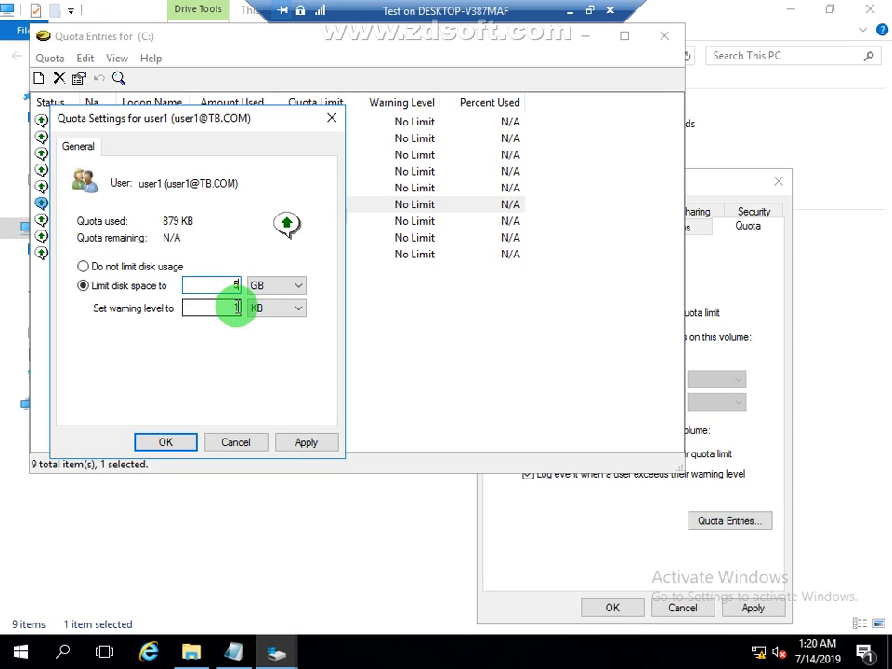
Step: Set user1's quota warning level to 4 GB, then apply the quota settings and close them
click(235, 307)
text(4)
click(279, 309)
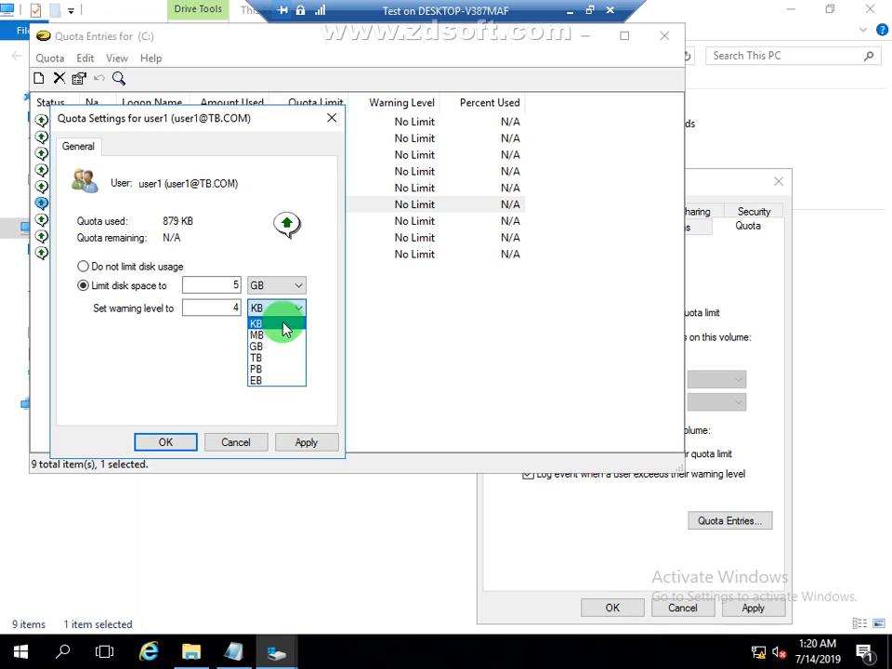
click(280, 346)
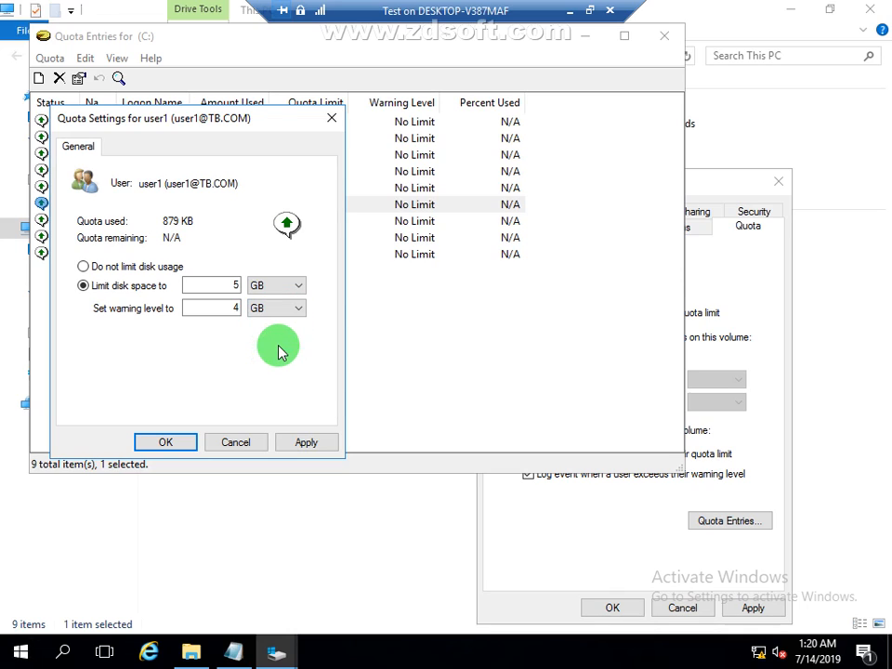
click(307, 441)
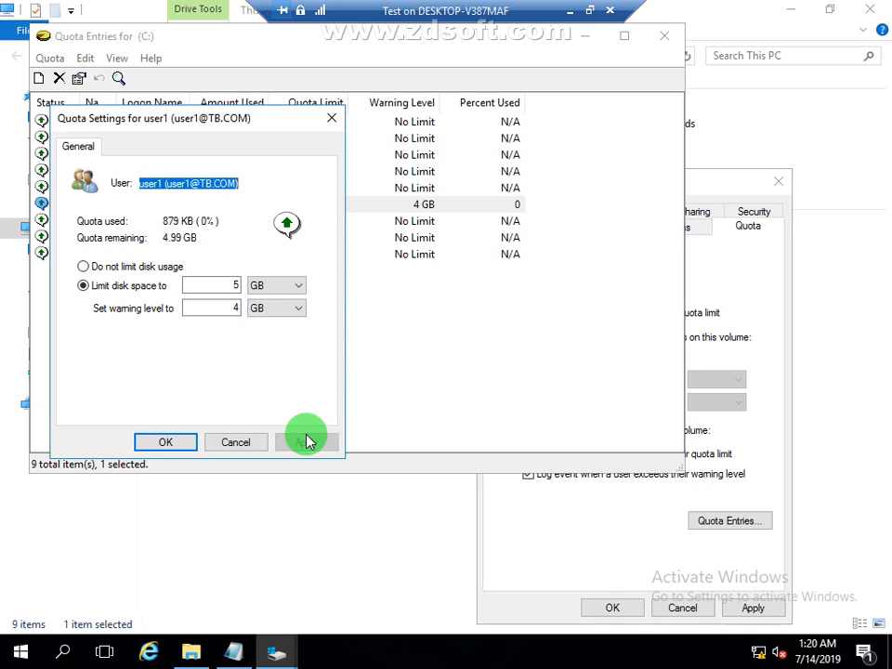
click(163, 443)
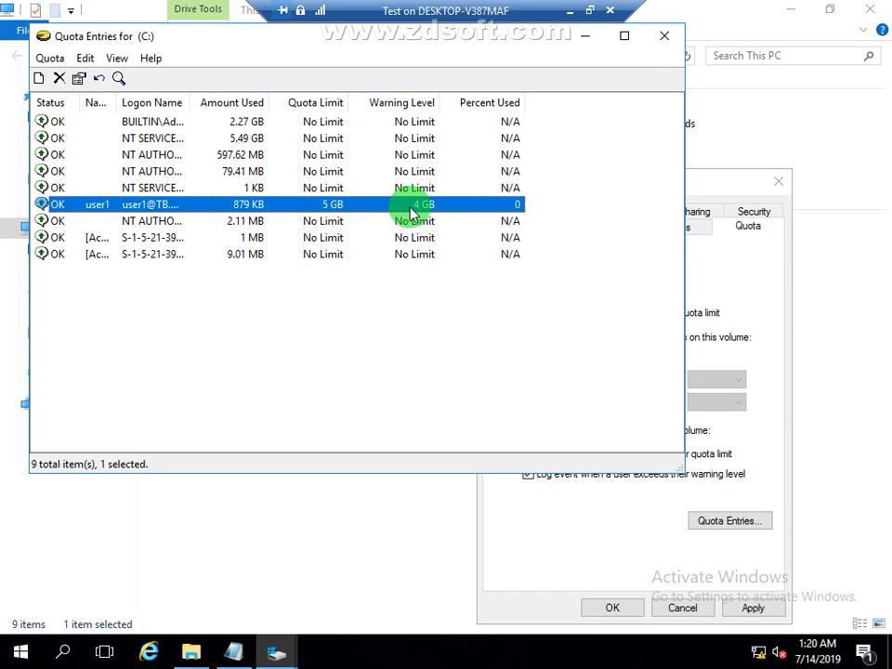
Step: Close the quota entries, apply drive C:'s quota properties, and close the properties and the This PC window
click(671, 34)
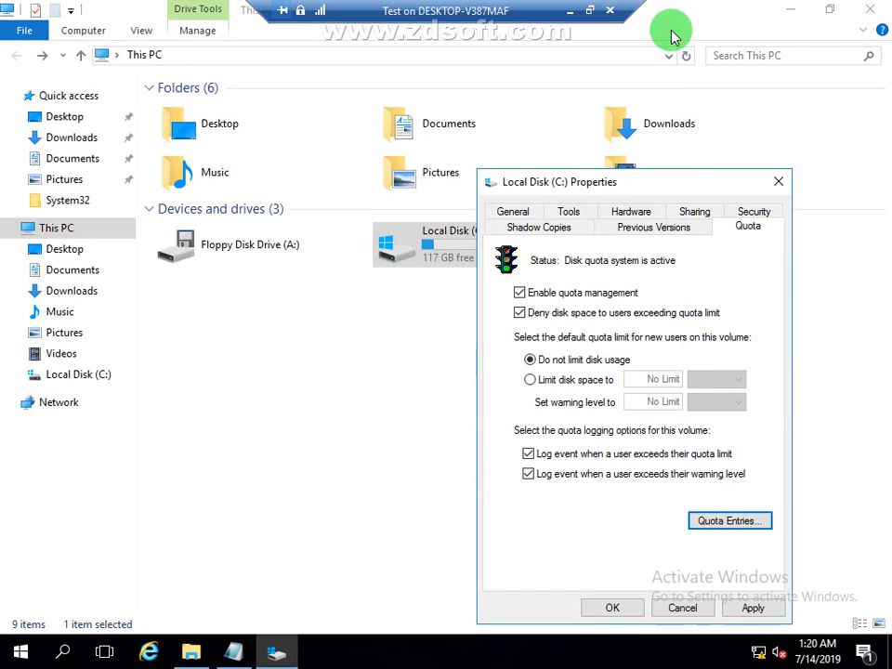
click(754, 608)
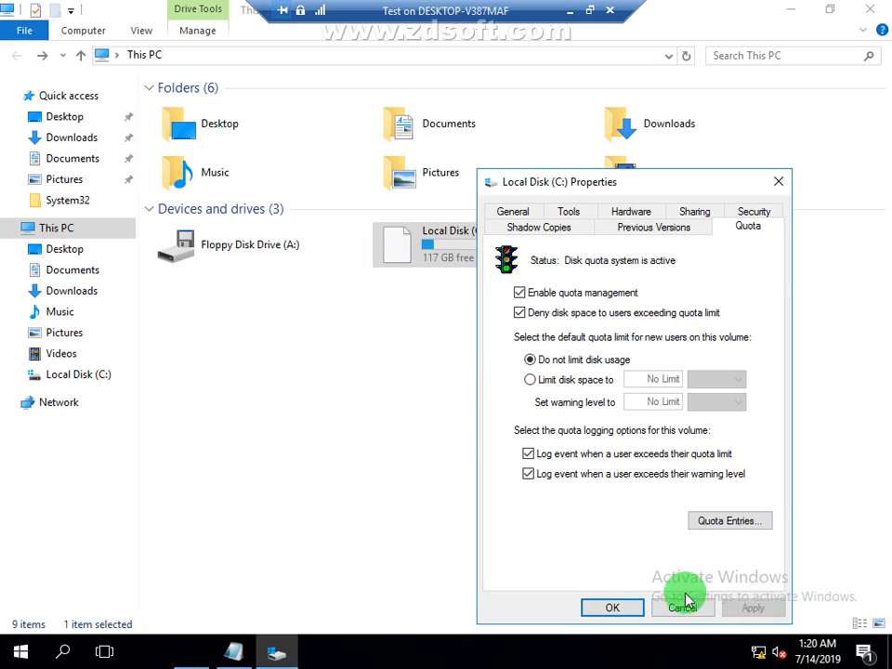
click(635, 609)
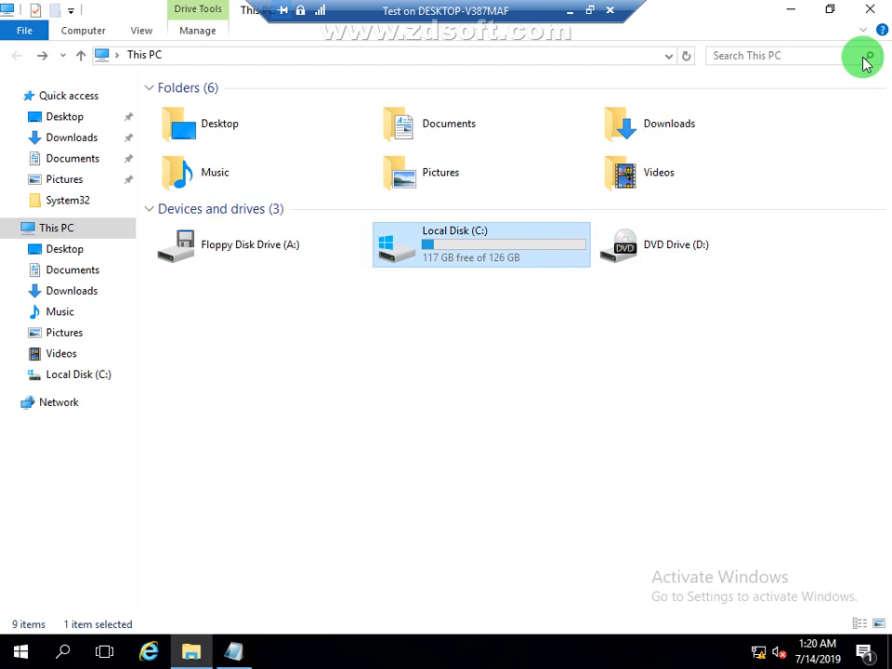
click(866, 11)
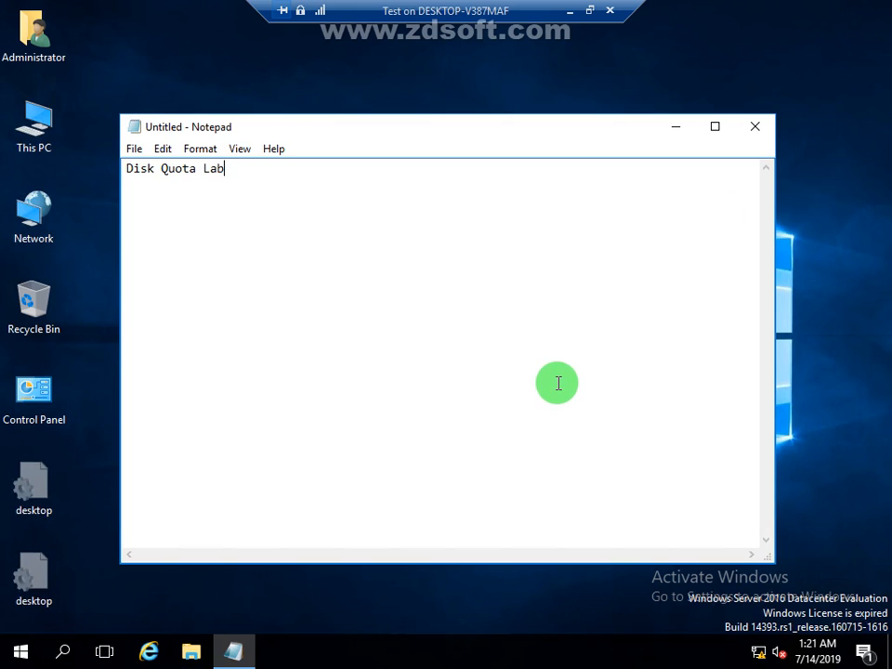
Step: Open Active Directory Users and Computers
key(super+r)
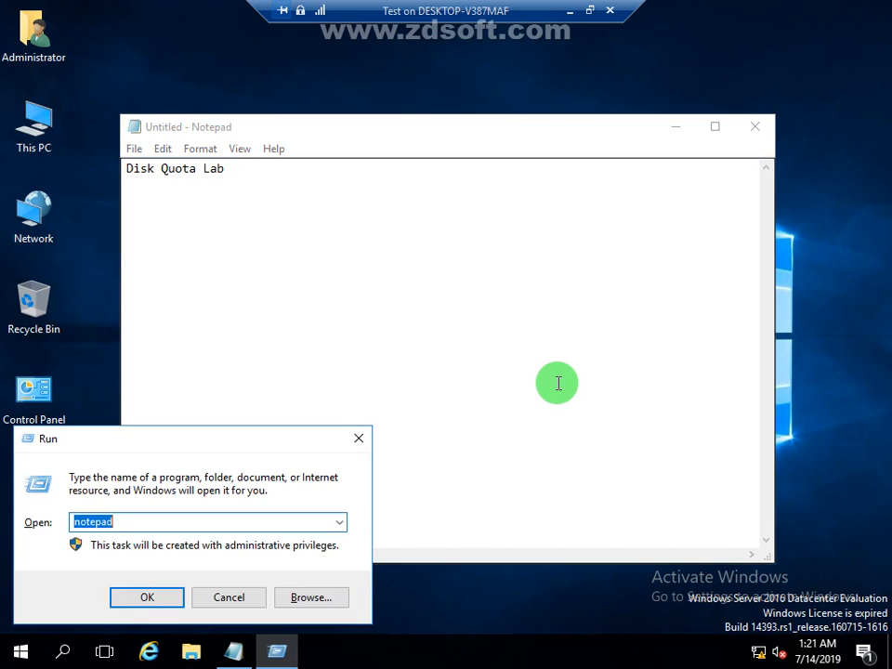
key(Down)
key(Return)
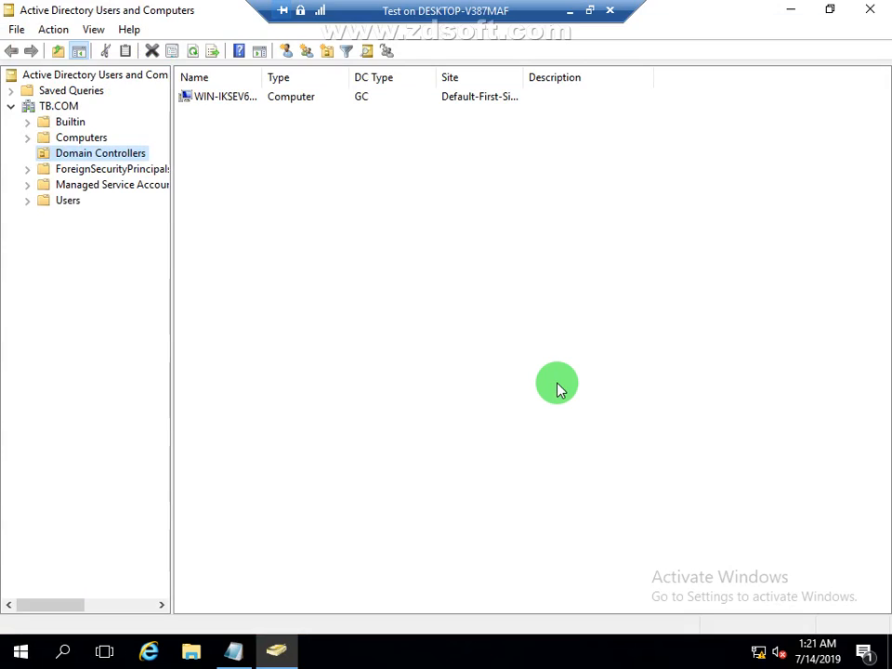
Step: Open the profile settings of user1 in the Users container of TB.COM and copy the account's profile path
click(71, 203)
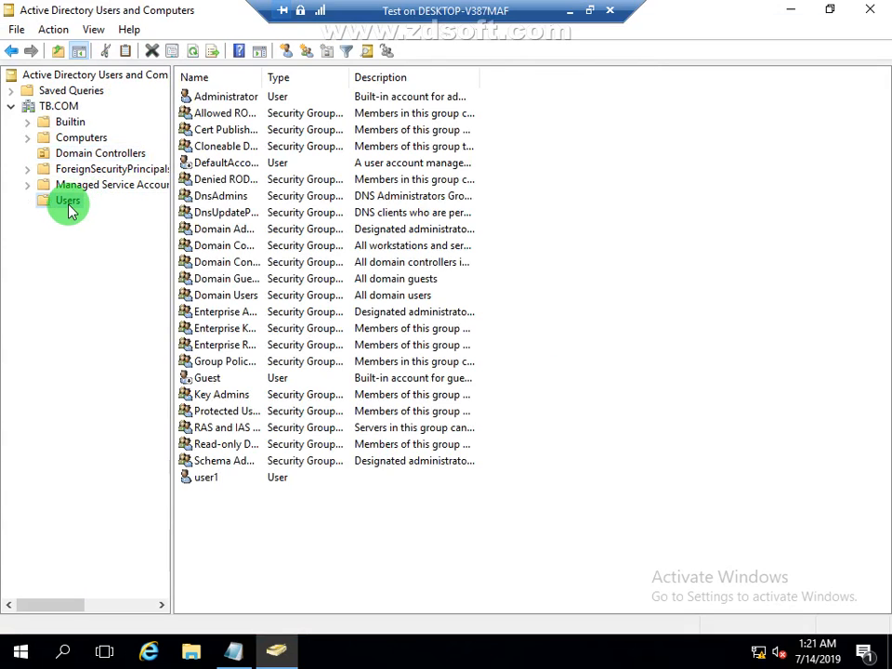
click(201, 479)
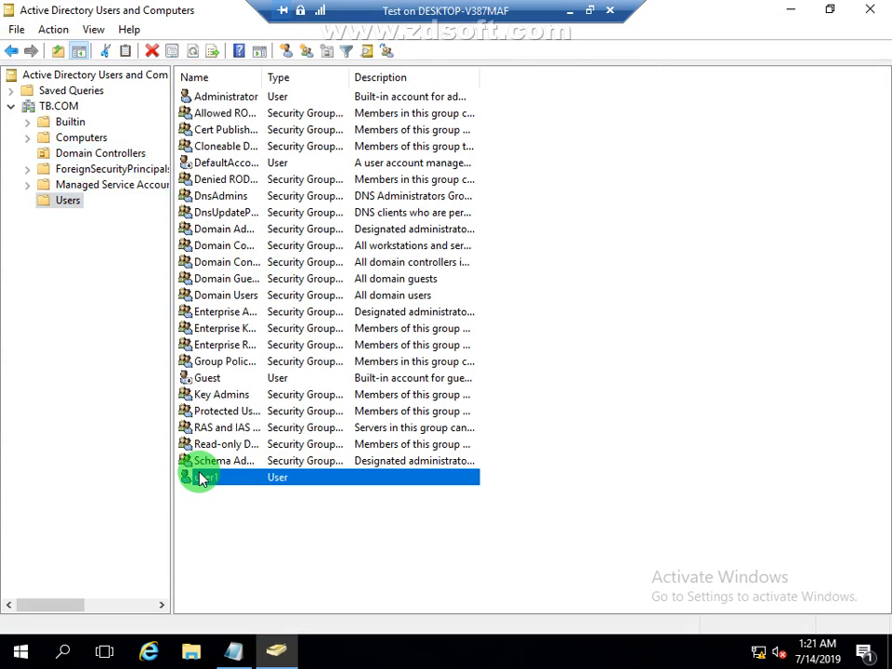
right_click(202, 479)
click(269, 435)
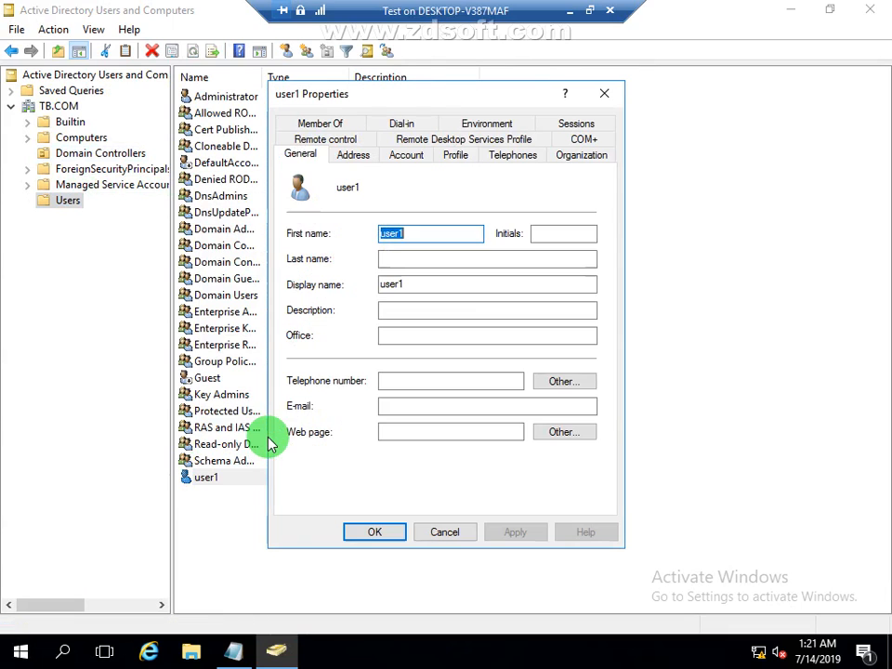
click(464, 163)
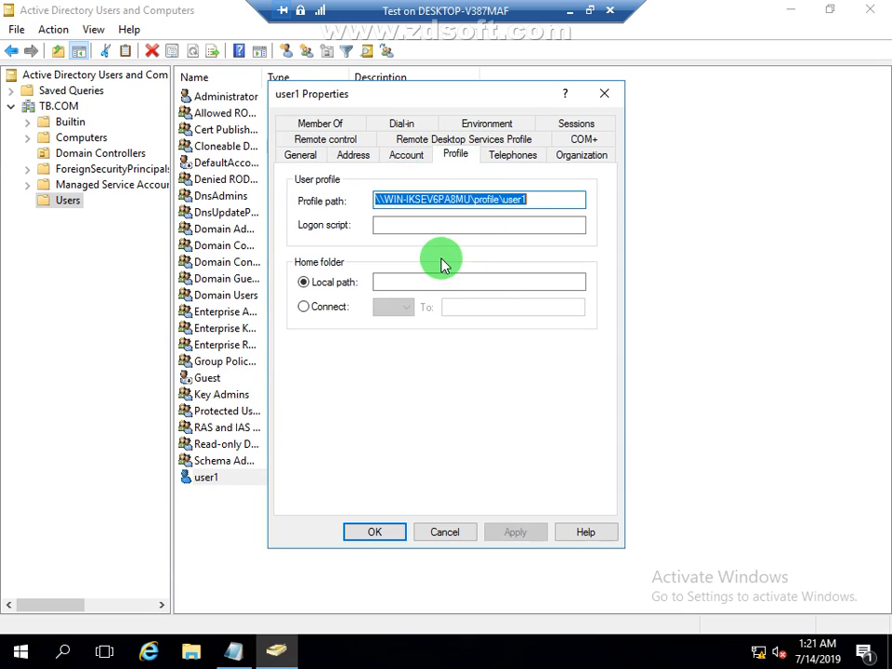
click(540, 199)
drag(541, 199, 295, 193)
key(ctrl+c)
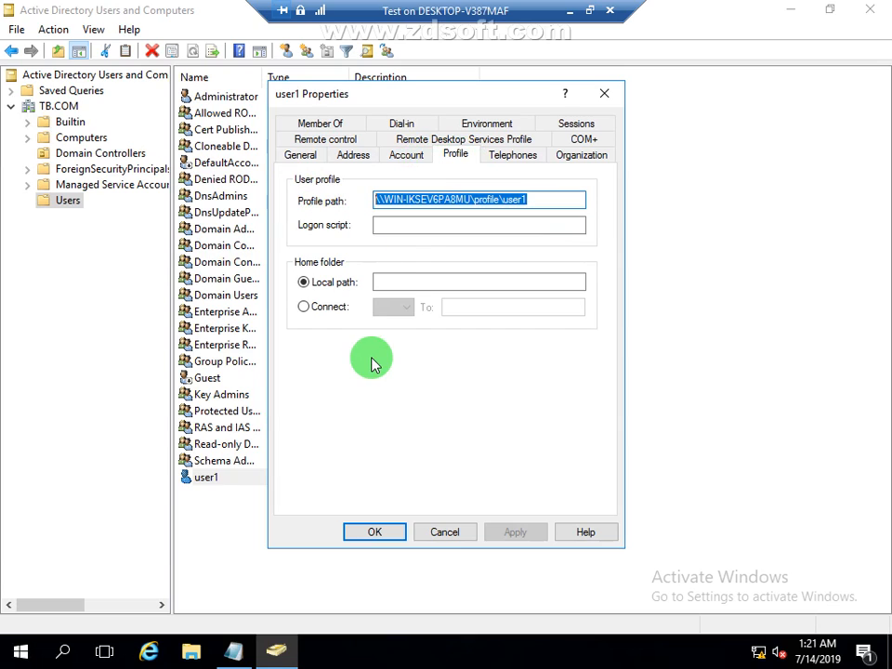
Step: Set user1's home folder to connect drive K: and paste the copied profile path as its target
click(330, 308)
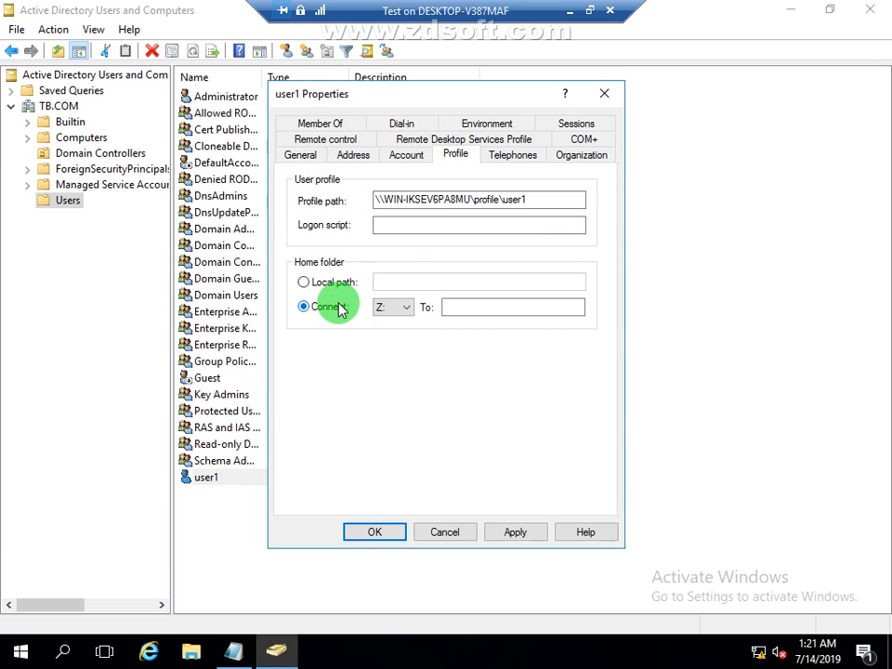
click(401, 309)
click(390, 409)
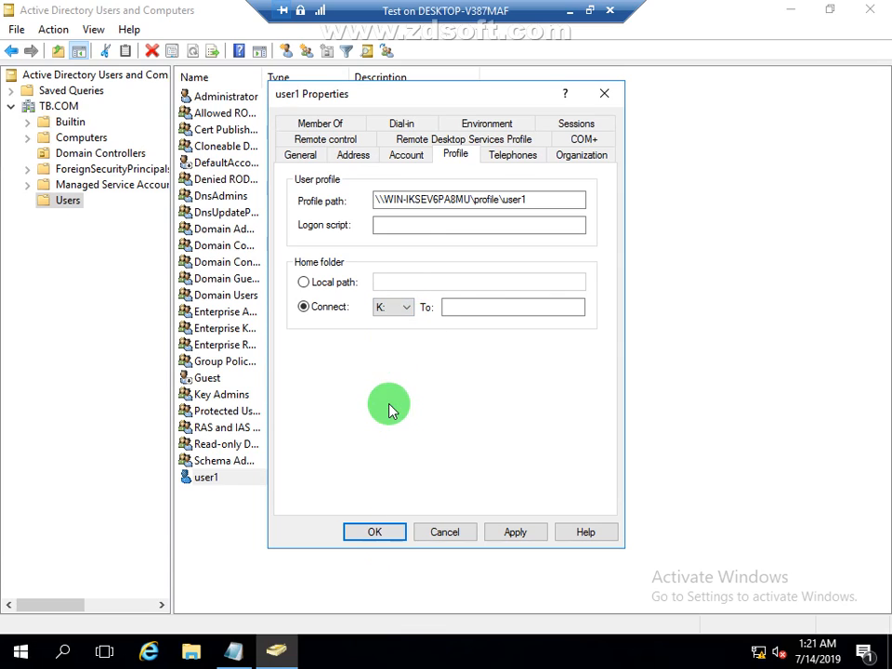
click(493, 306)
key(ctrl+v)
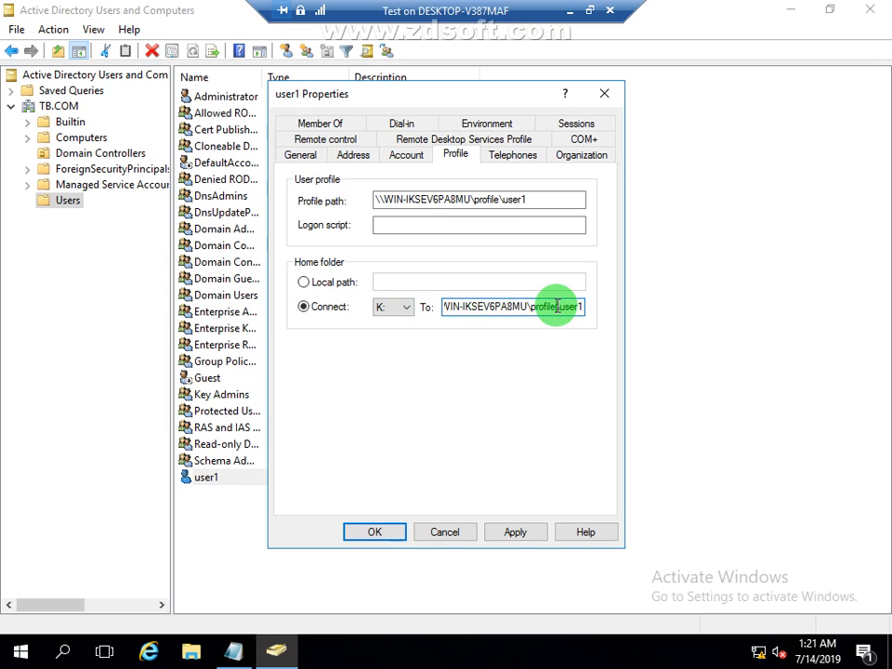
Step: Replace the share name profile with disk in user1's home folder path, giving \\WIN-IKSEV6PA8MU\disk\user1
click(556, 307)
key(BackSpace)
key(BackSpace)
key(BackSpace)
key(BackSpace)
key(BackSpace)
key(BackSpace)
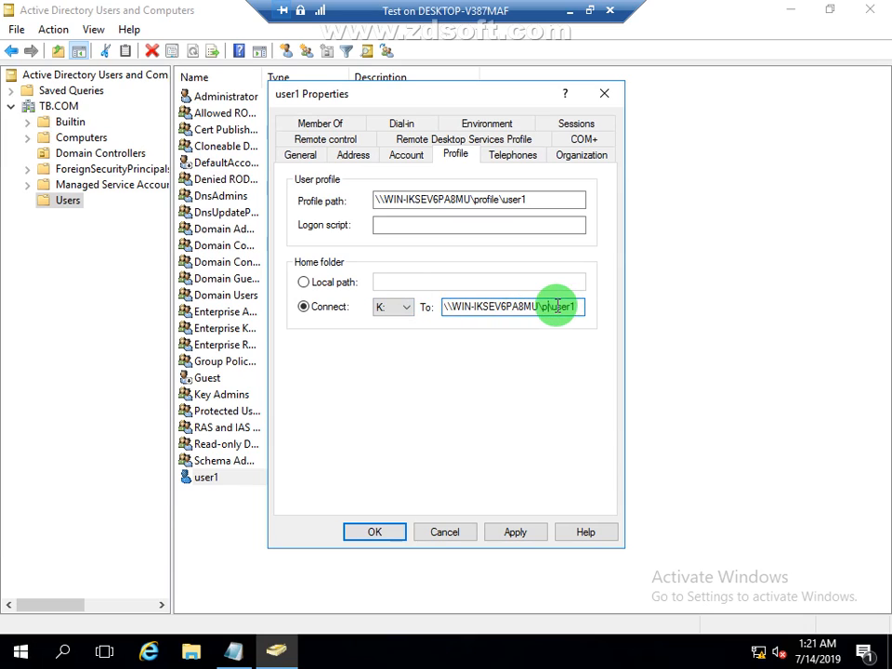
key(BackSpace)
text(disk)
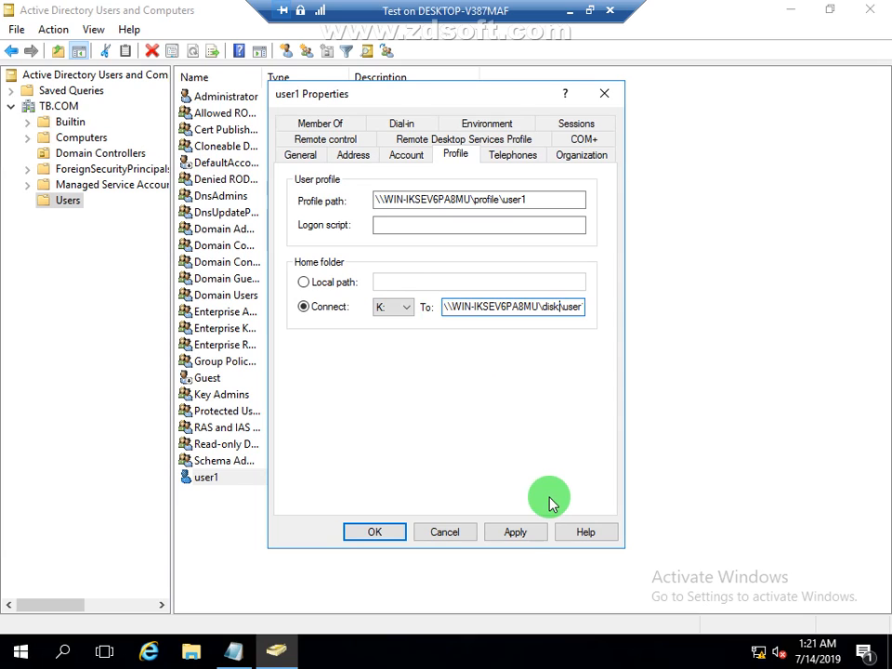
Step: Apply and close user1's properties, and refresh the Users container
click(527, 537)
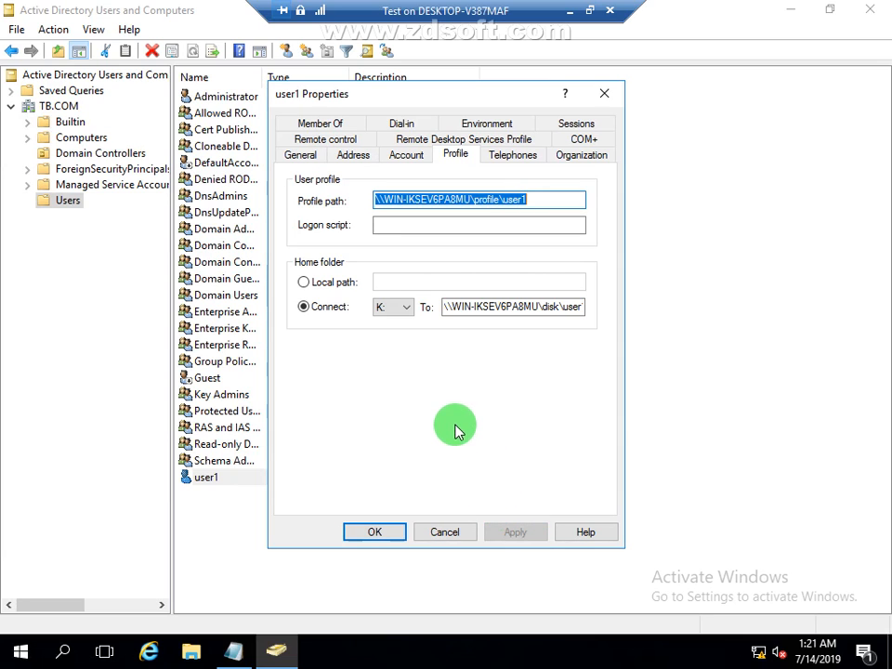
click(376, 541)
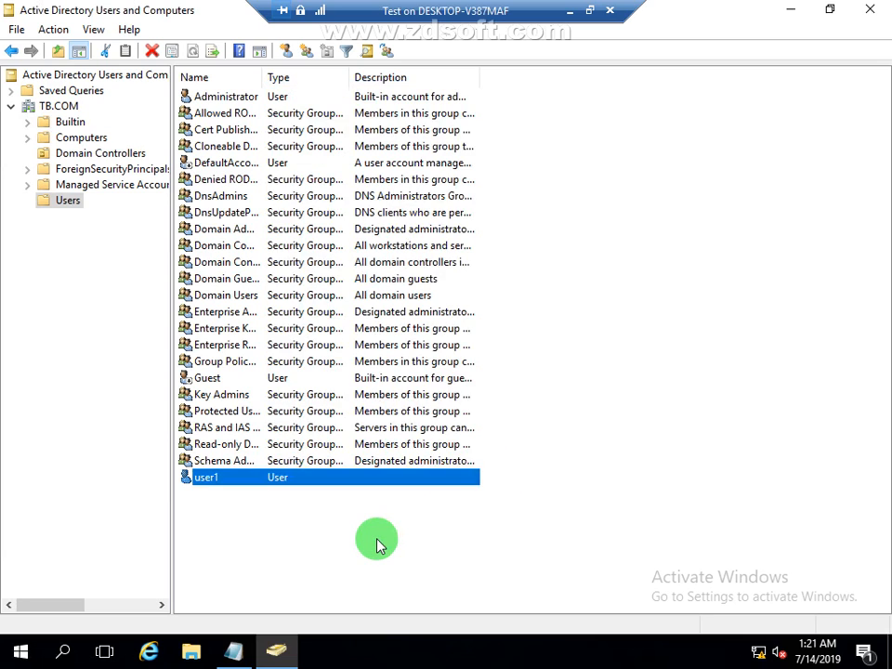
right_click(658, 242)
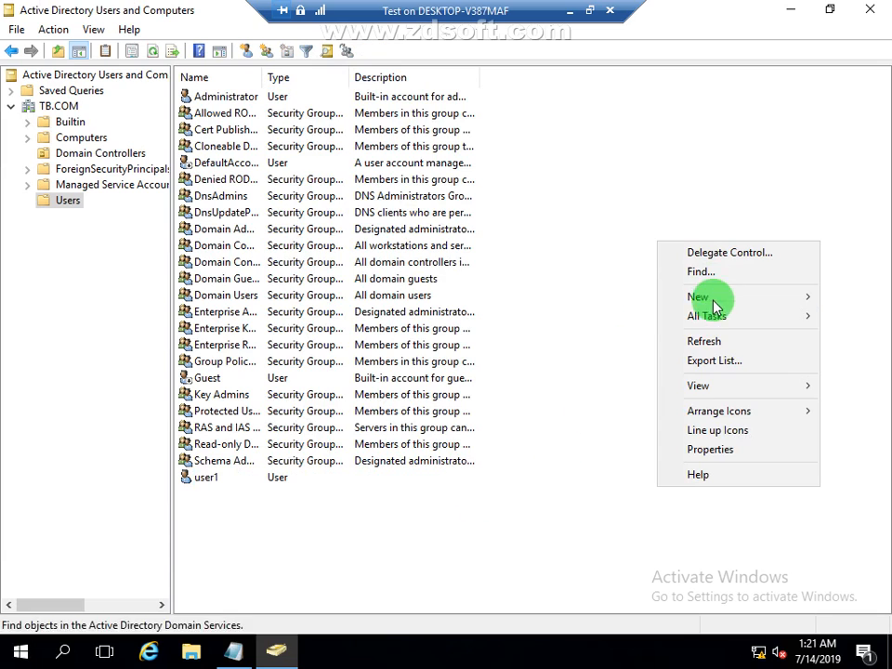
click(703, 344)
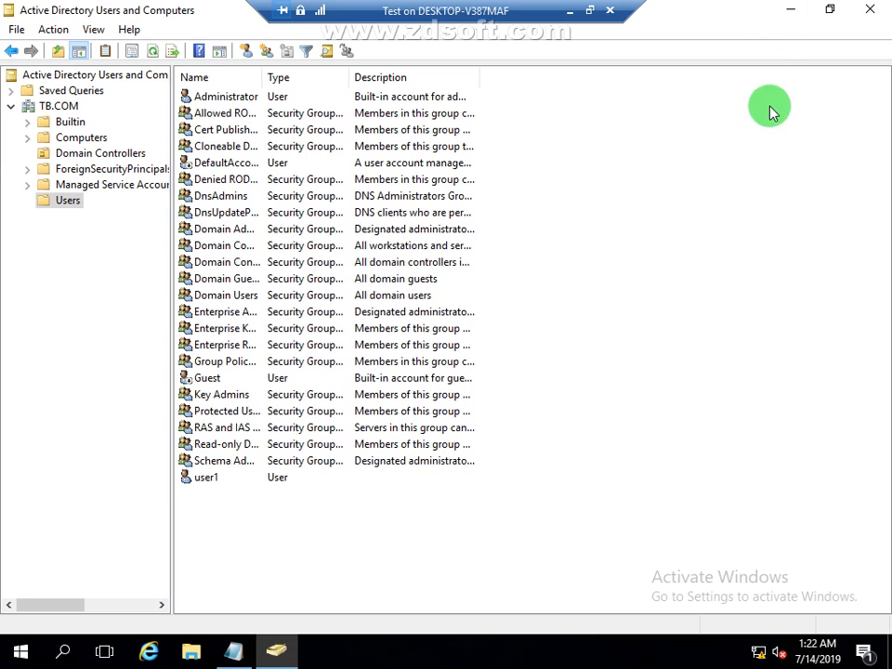
Step: Switch to the MEMBER virtual machine and unlock user1's session by entering the account password
click(571, 13)
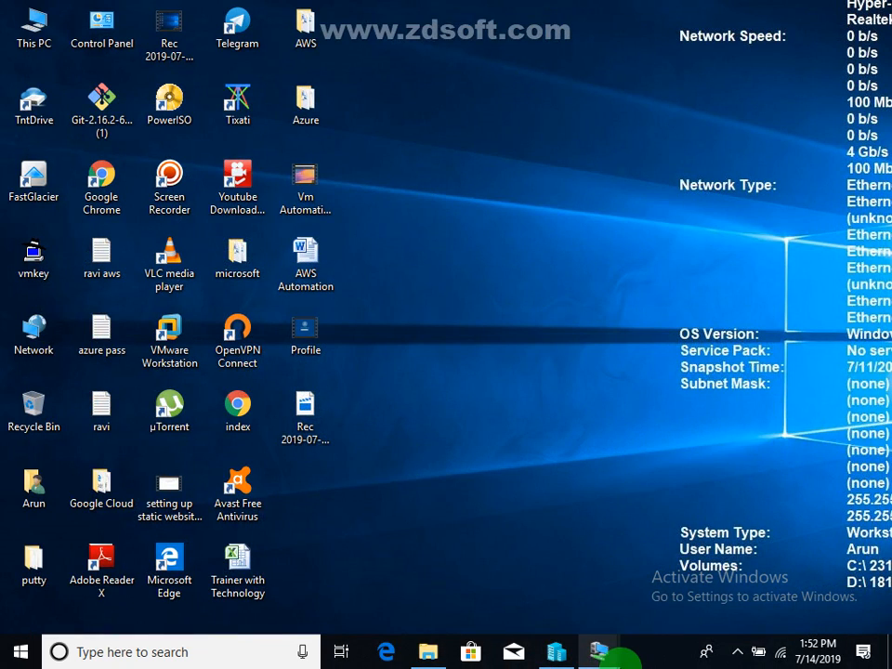
mouse_move(599, 646)
click(682, 595)
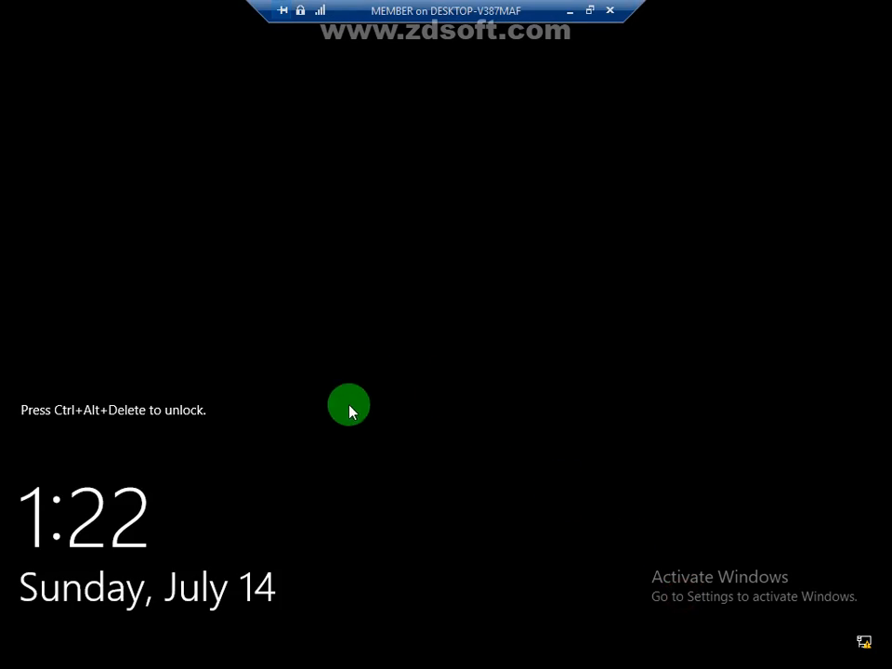
click(589, 11)
click(37, 80)
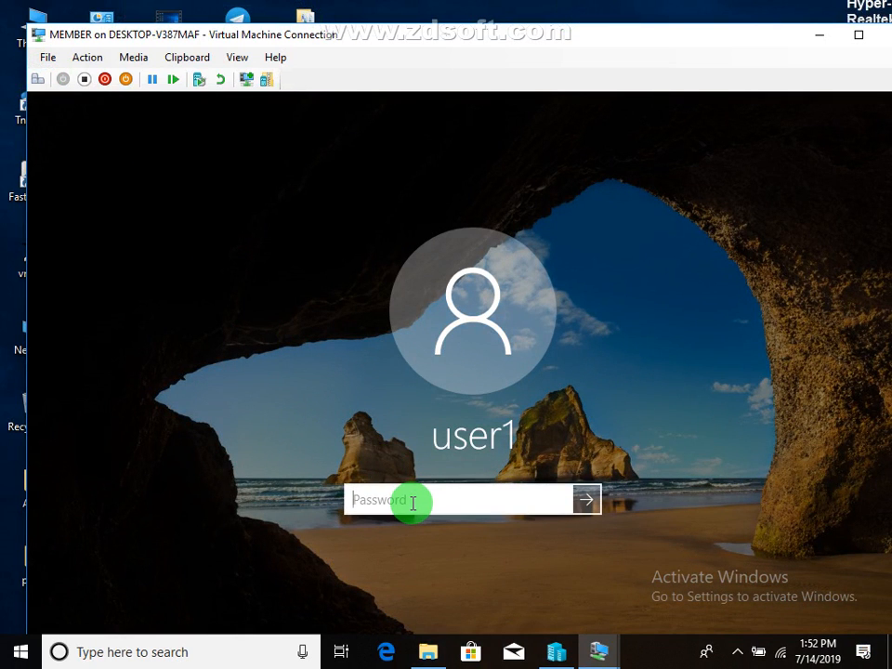
text(Pa$$w0r)
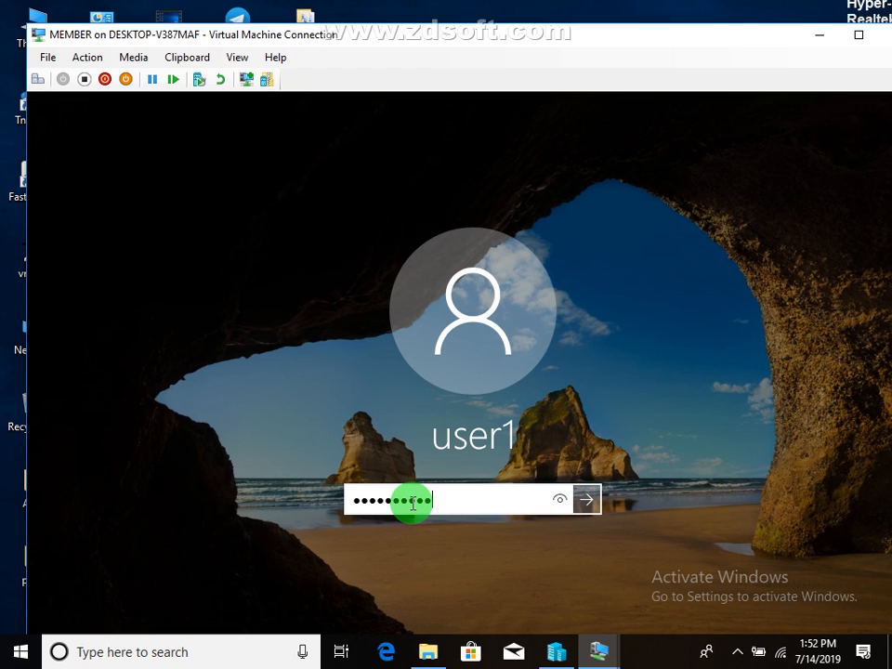
key(Return)
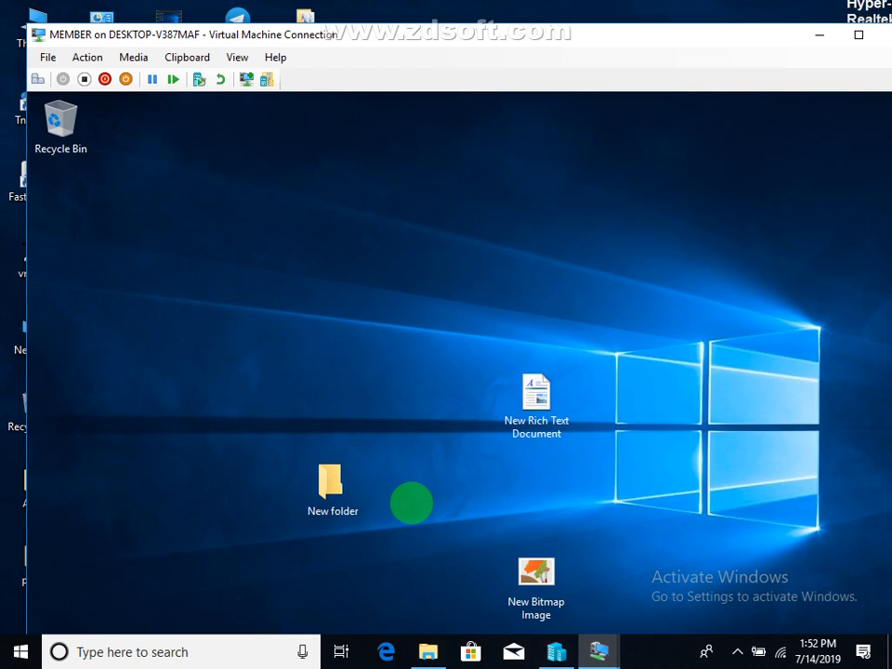
Step: Show the MEMBER virtual machine in full screen and sign user1 out
click(238, 58)
click(255, 76)
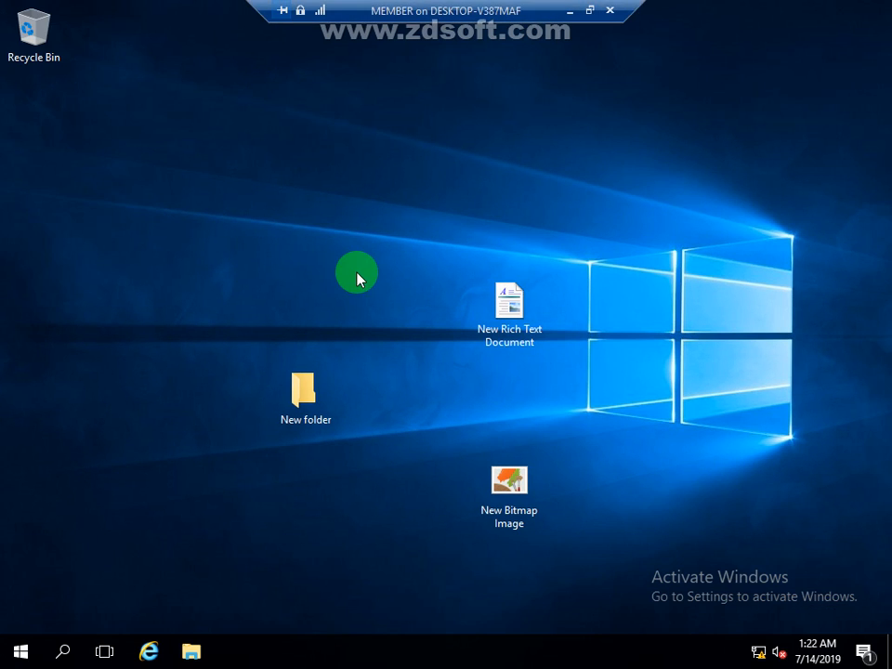
right_click(22, 658)
mouse_move(89, 611)
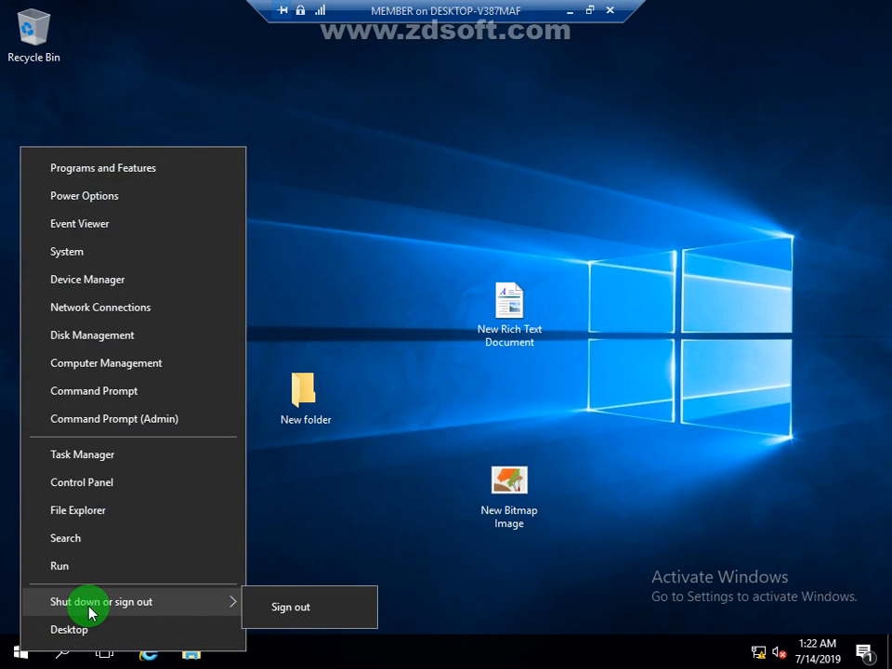
click(272, 608)
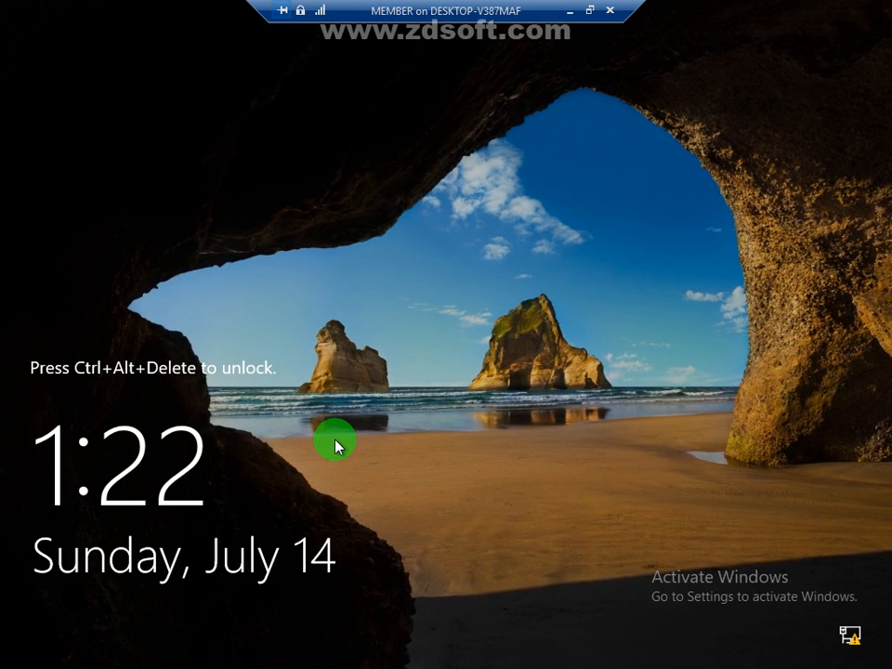
Step: Sign in again as user1 with the account password and cancel the Shutdown Event Tracker
key(ctrl+alt+End)
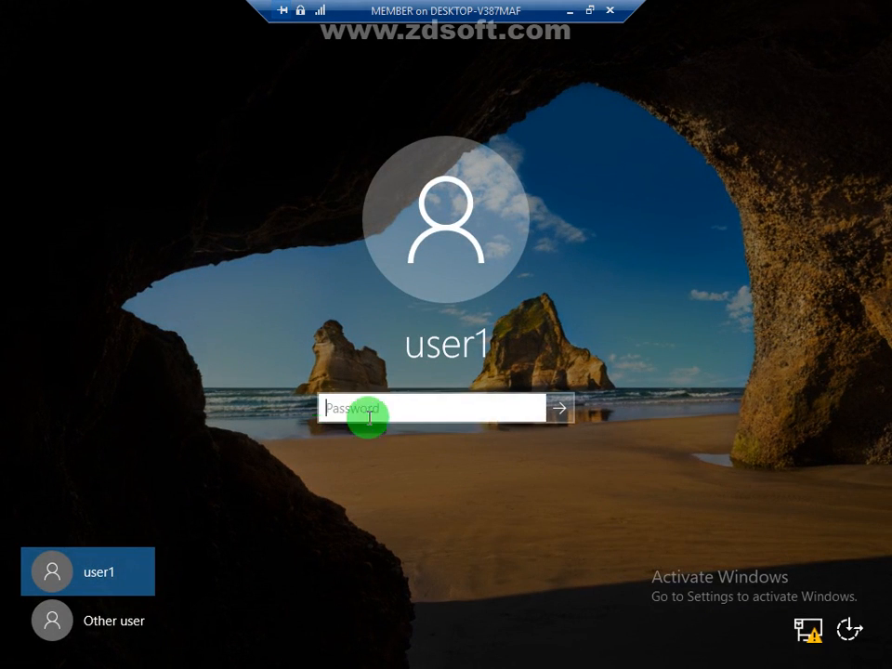
text(****)
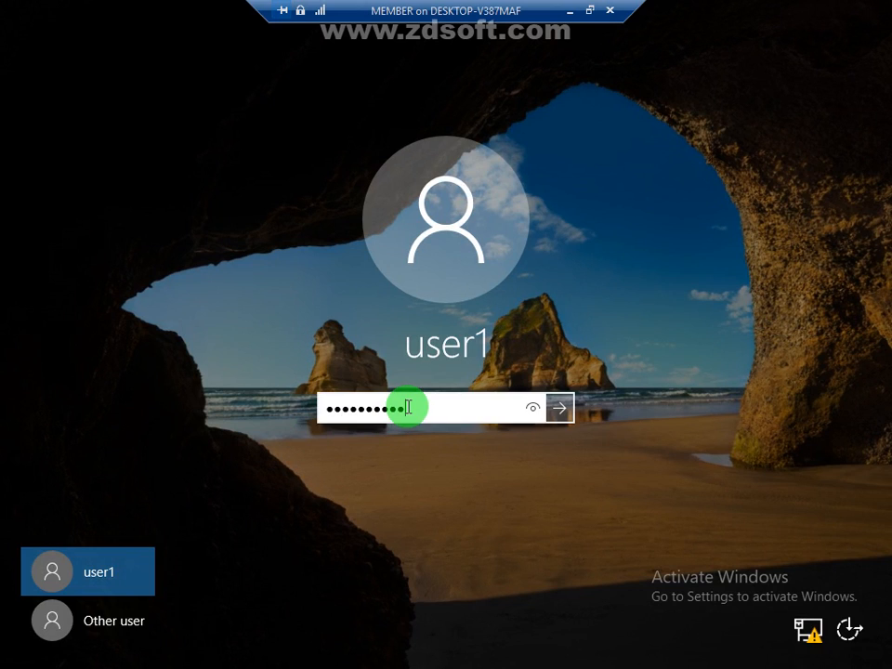
key(Return)
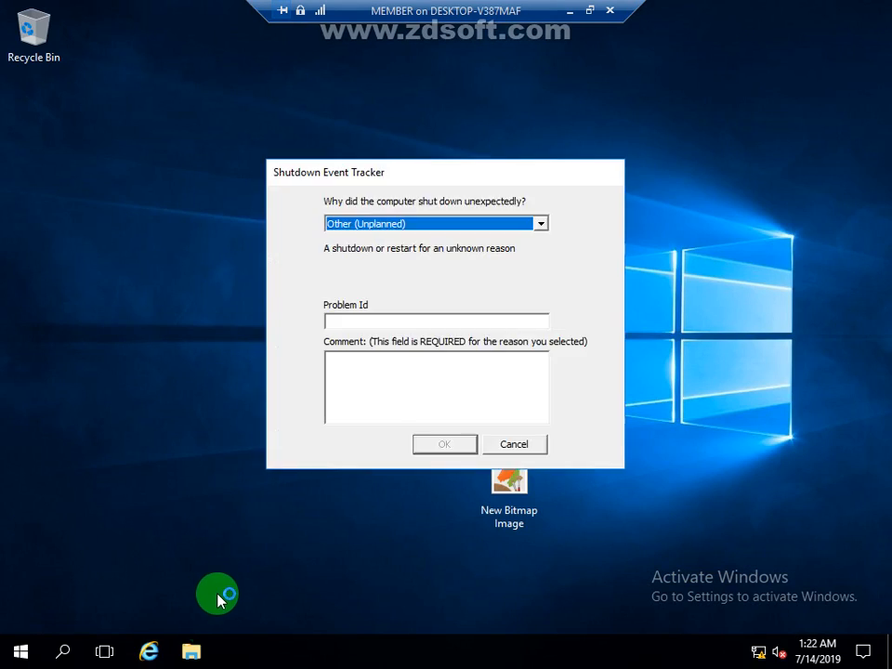
click(495, 444)
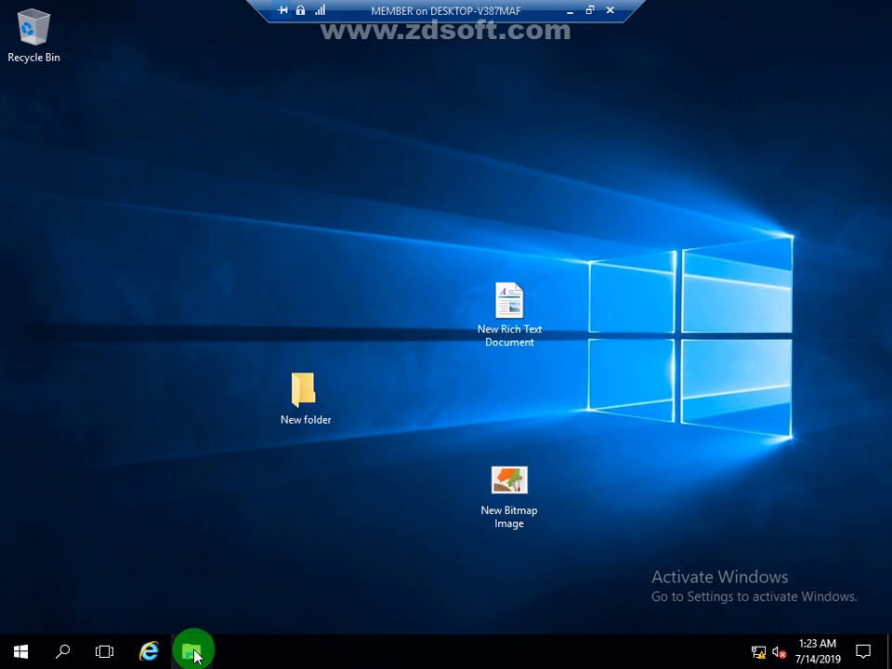
Step: Check the mapped K: network drive for user1 in This PC, viewing its contents and returning to the drive overview
click(191, 652)
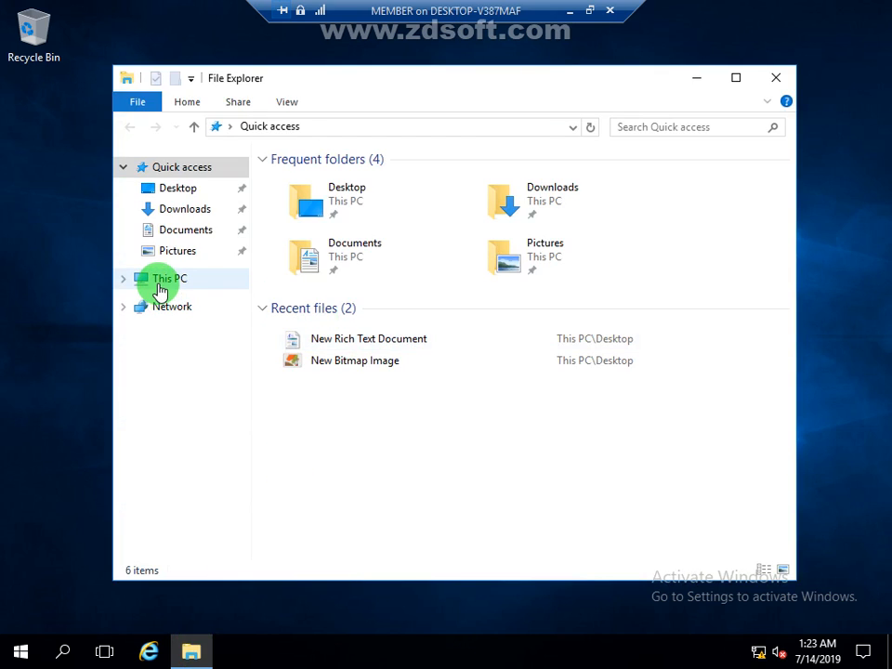
click(159, 291)
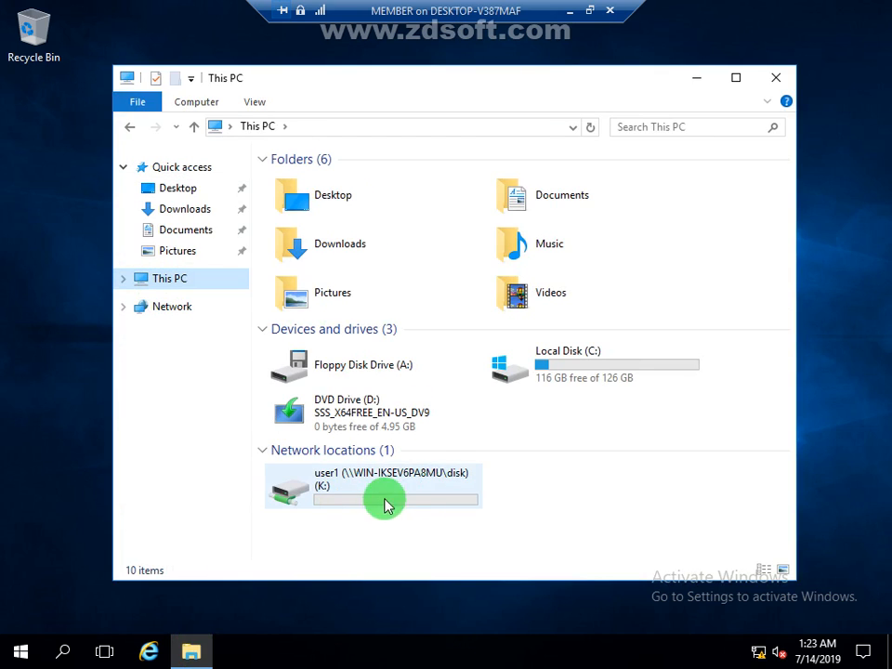
mouse_move(396, 499)
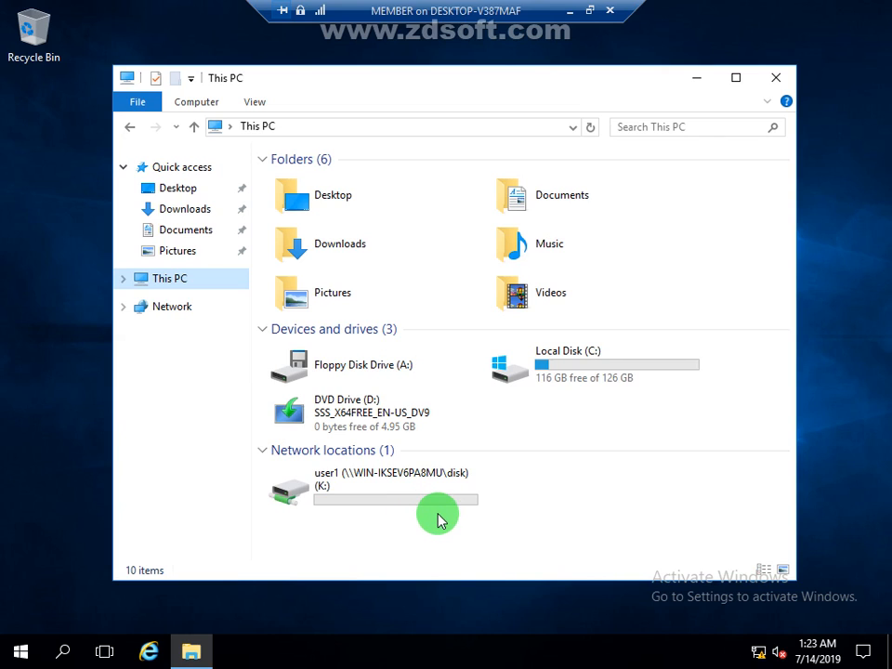
double_click(420, 504)
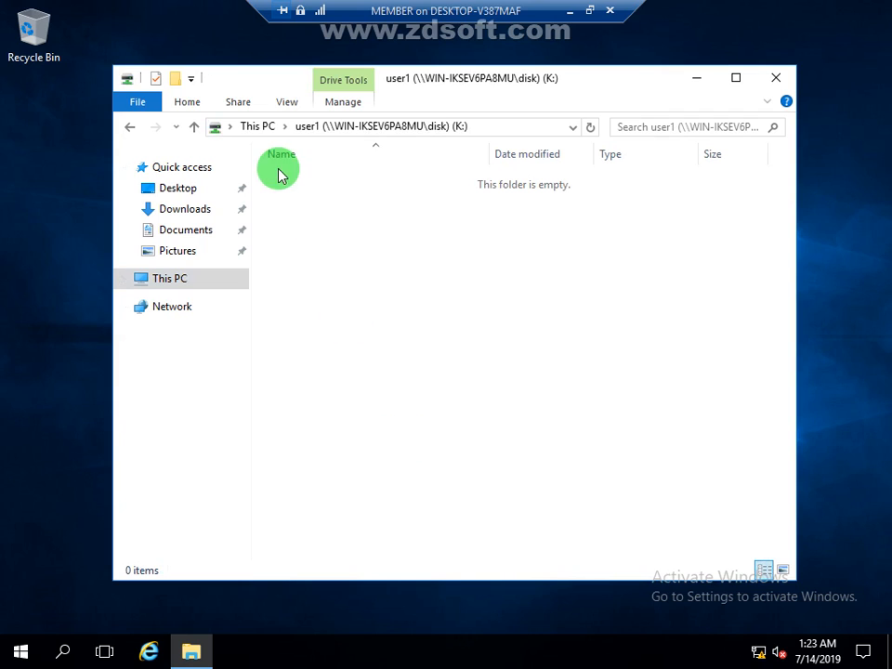
click(131, 131)
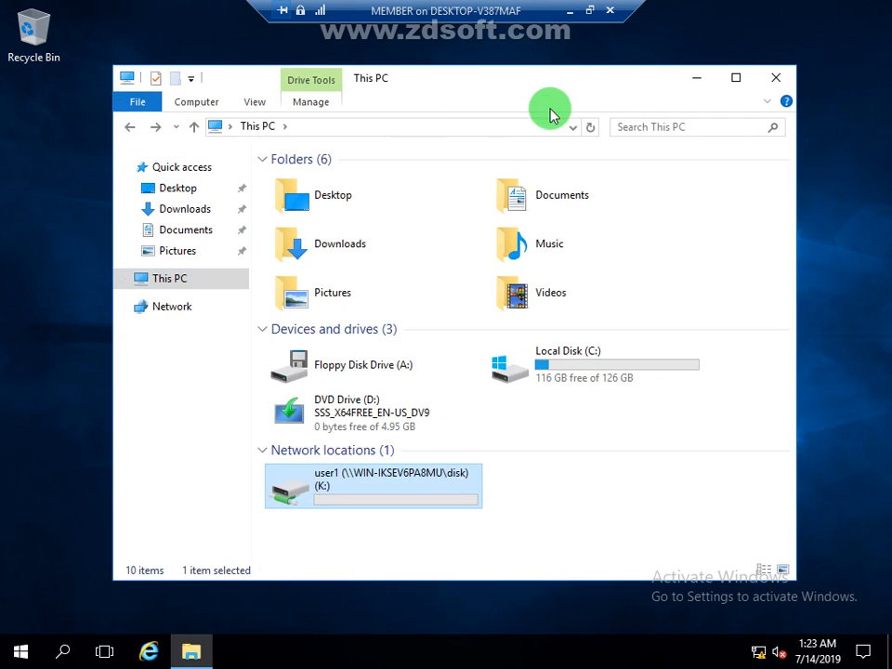
Step: Open This PC on the host computer and switch back to the Test virtual machine
click(569, 11)
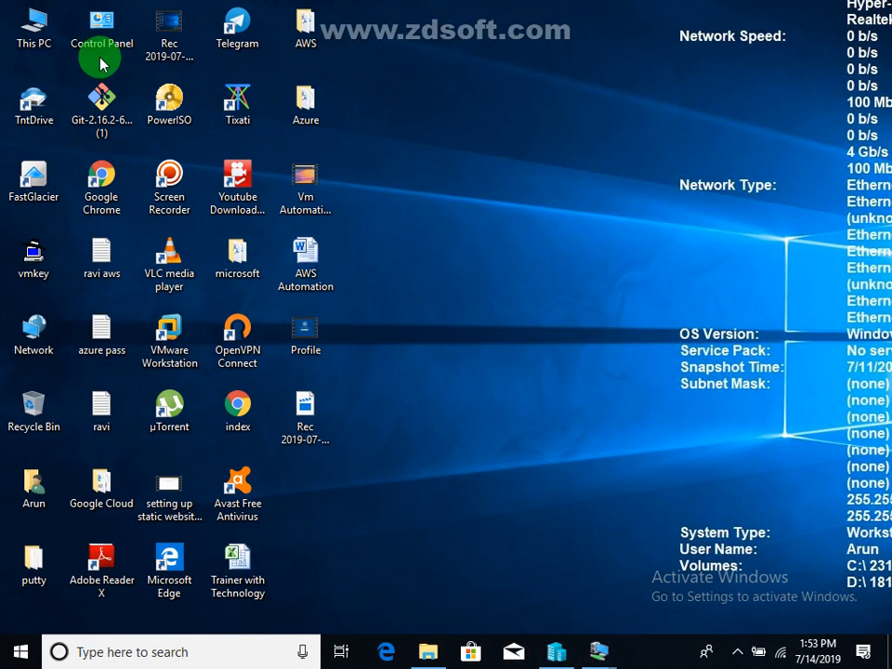
double_click(29, 27)
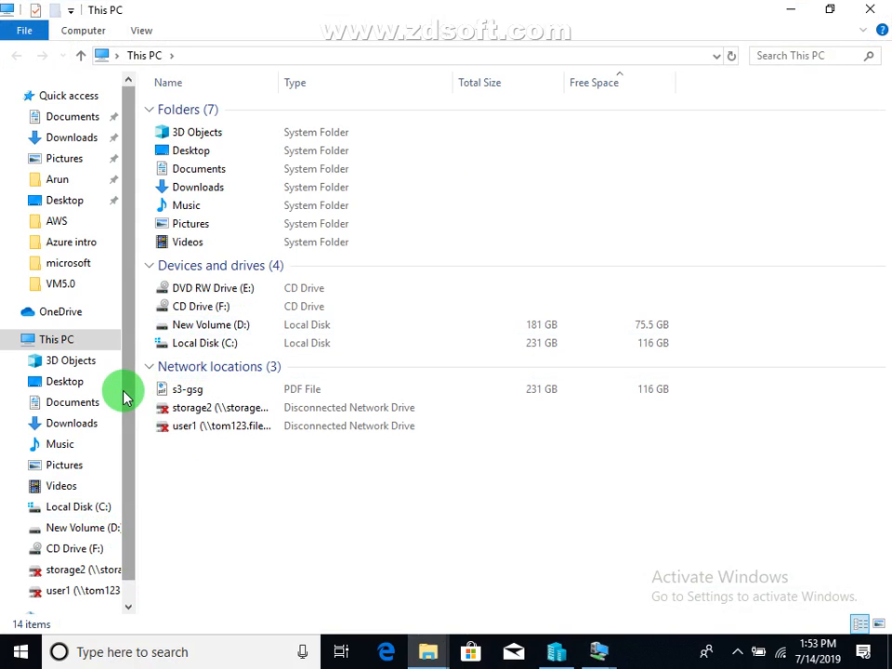
mouse_move(594, 649)
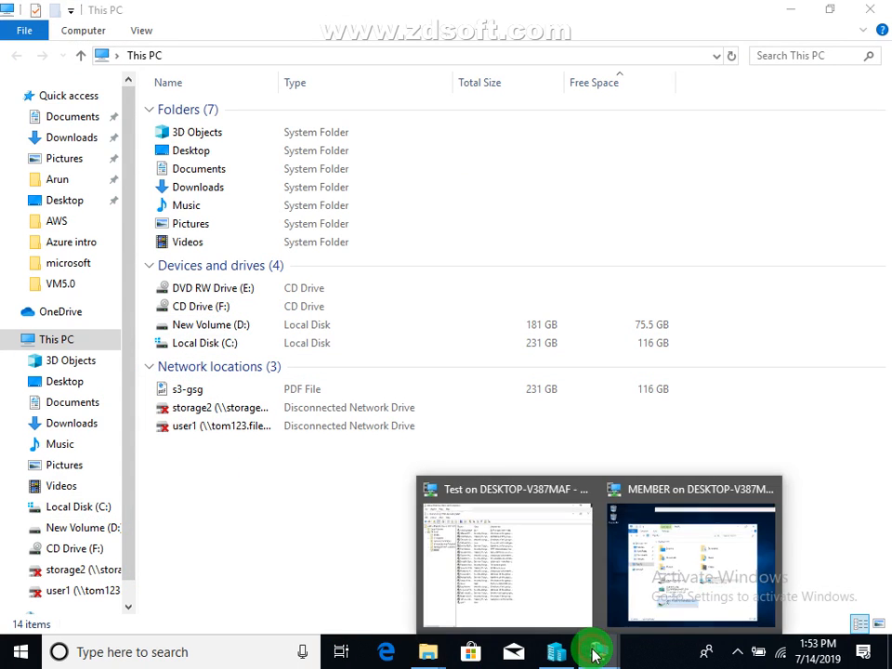
click(514, 571)
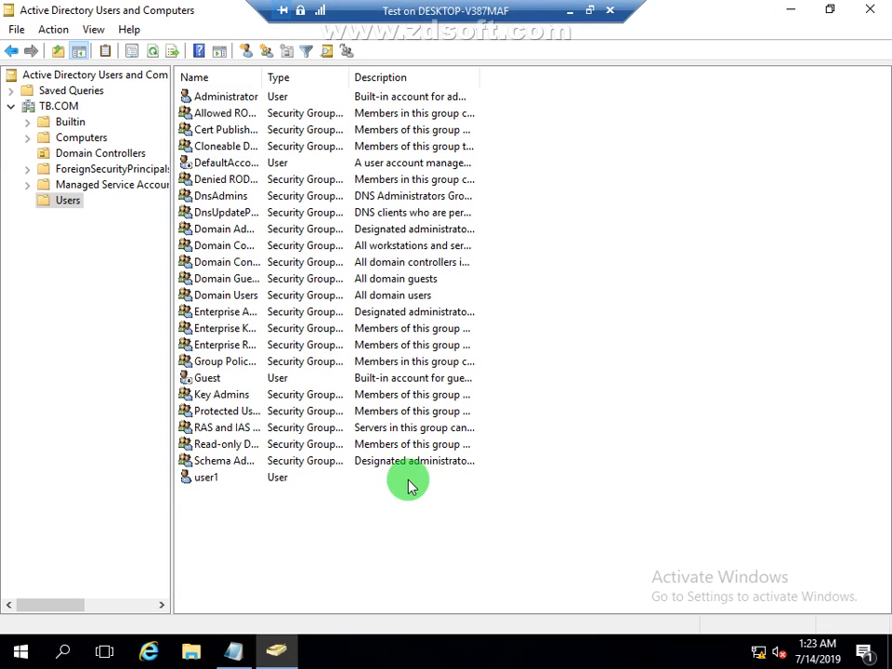
Step: Create a text document named hr in the C:\Disk\user1 folder and close the folder window
click(191, 651)
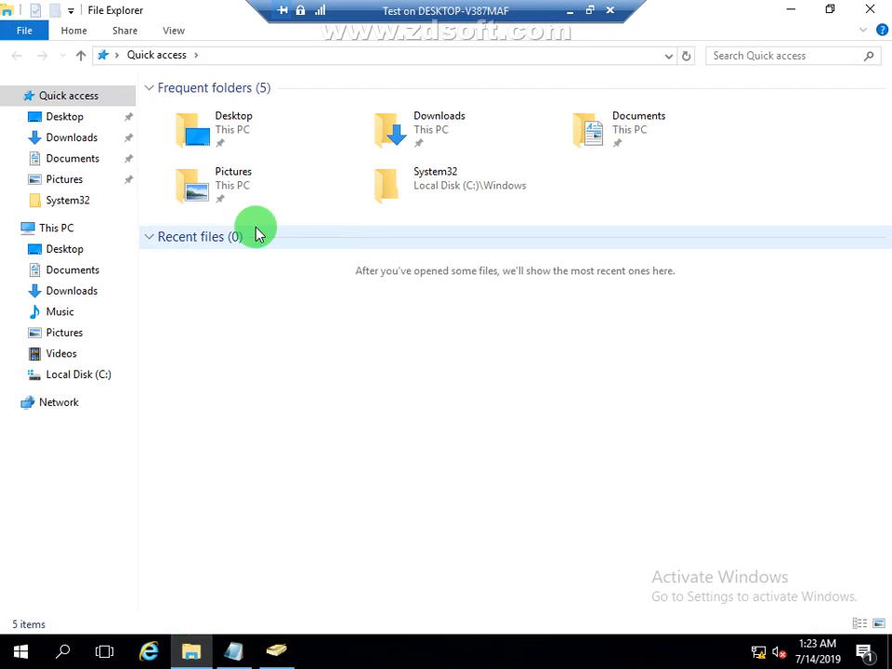
click(91, 377)
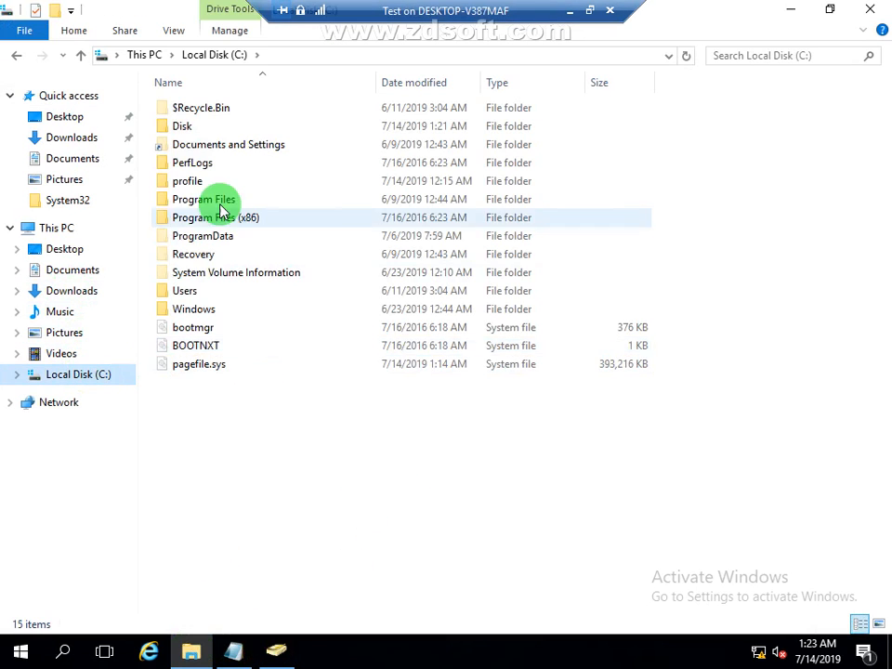
double_click(205, 130)
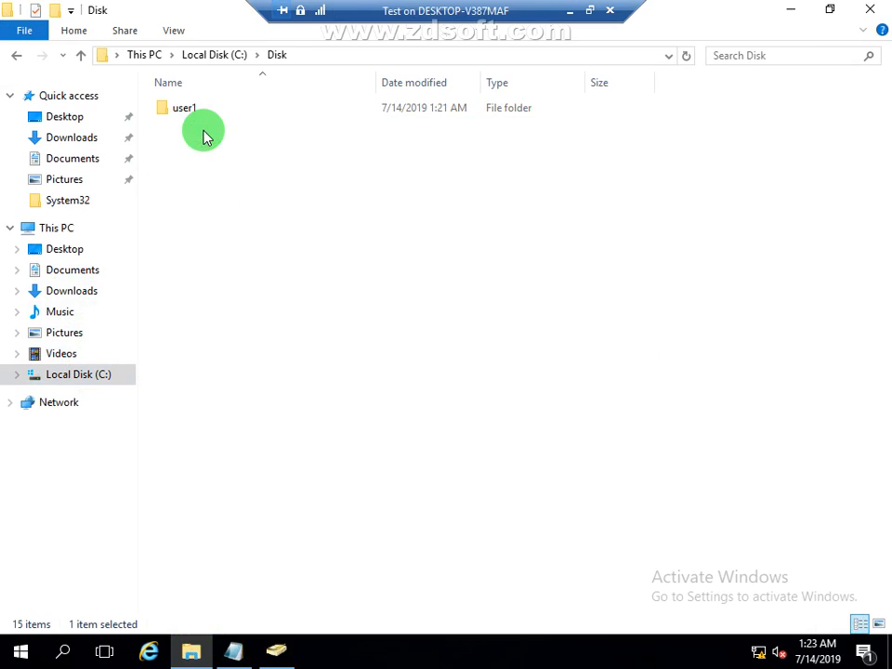
double_click(195, 112)
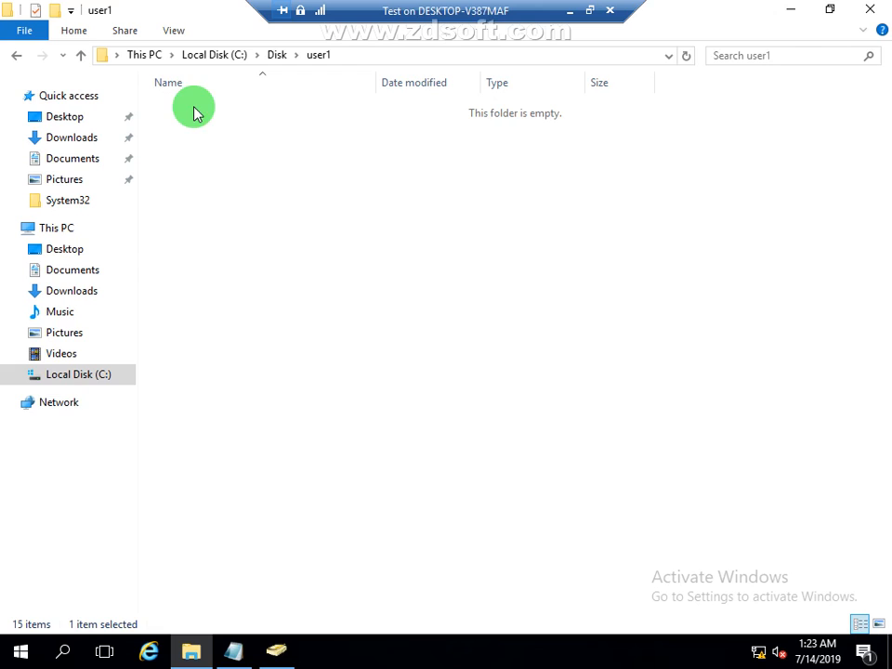
right_click(243, 265)
mouse_move(401, 472)
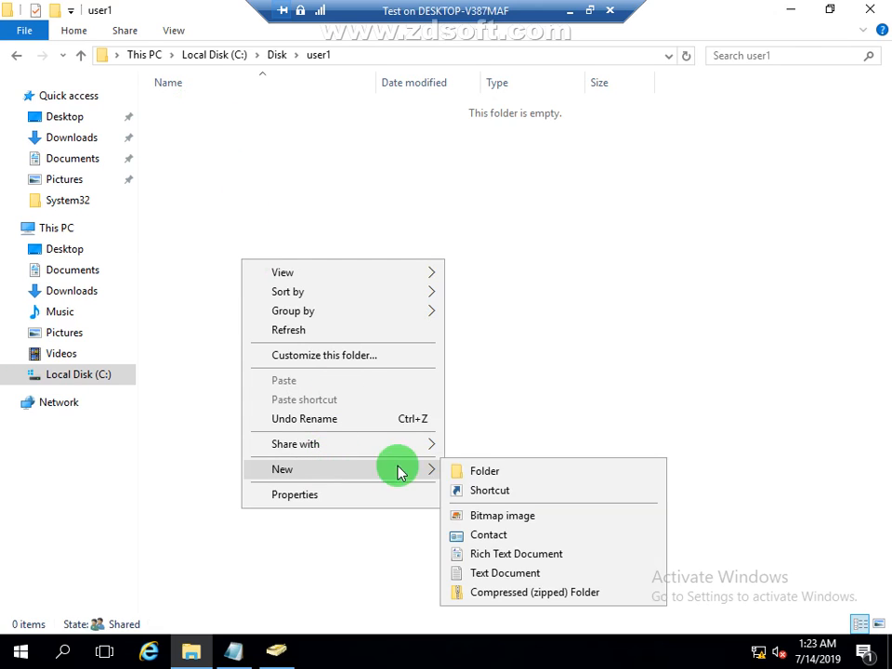
click(514, 581)
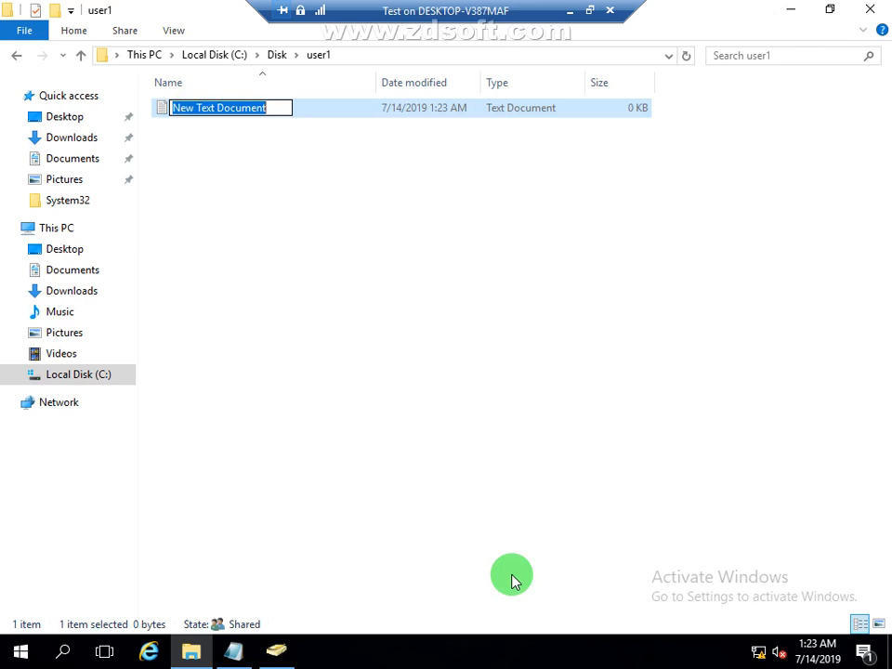
text(hr)
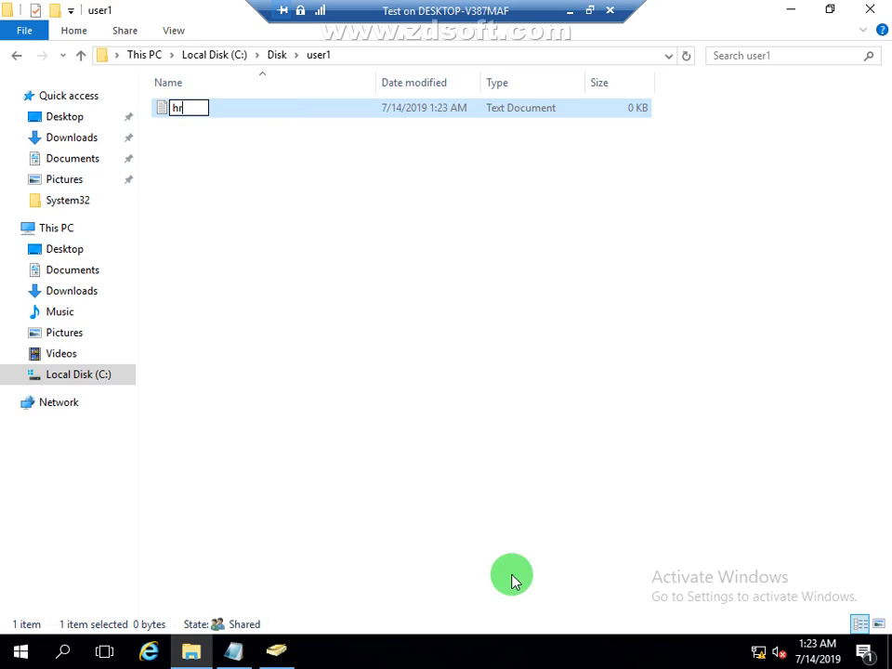
click(576, 535)
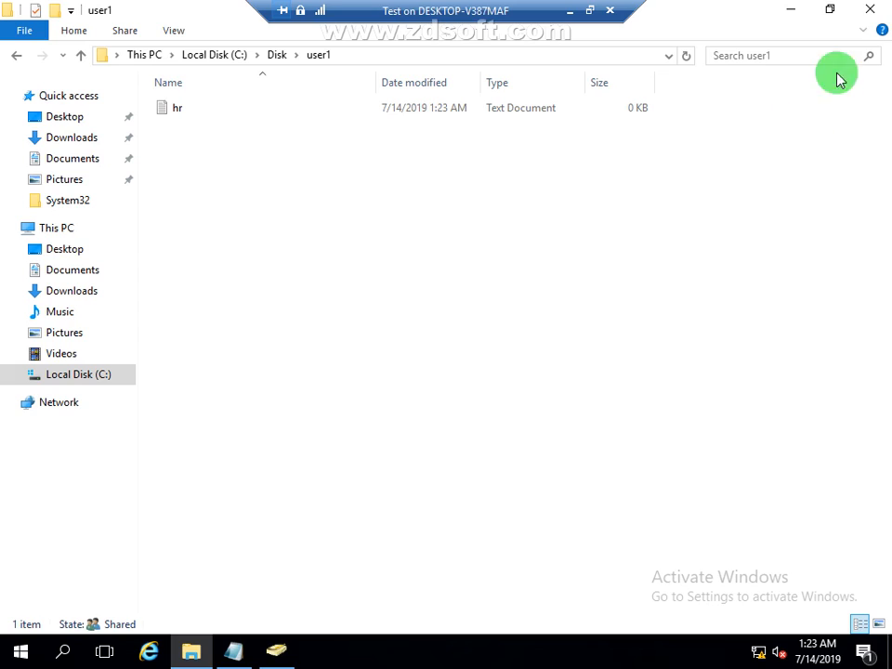
click(868, 10)
Step: Switch to the MEMBER virtual machine and open user1's K: network drive to check for the hr file
click(587, 13)
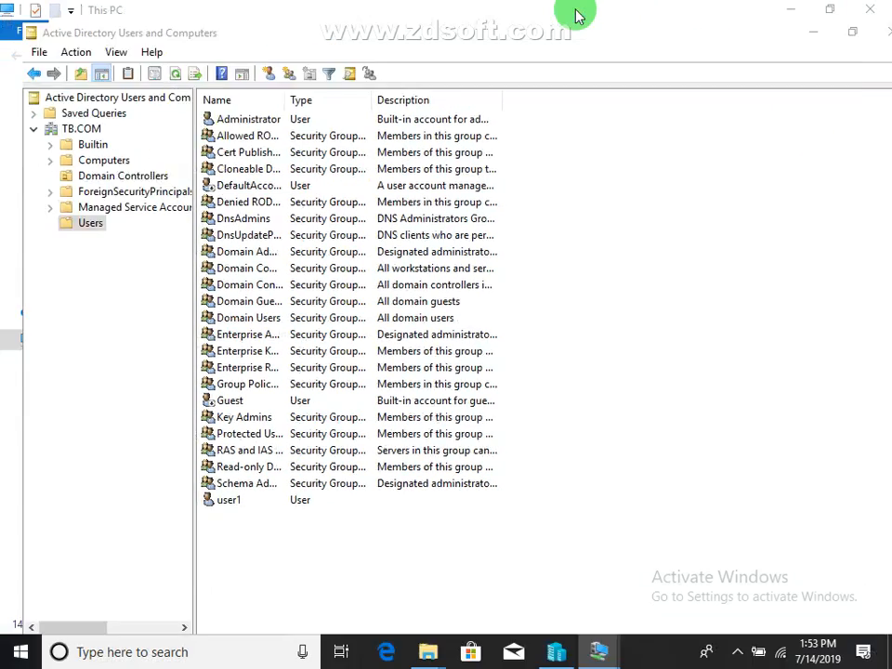
mouse_move(611, 660)
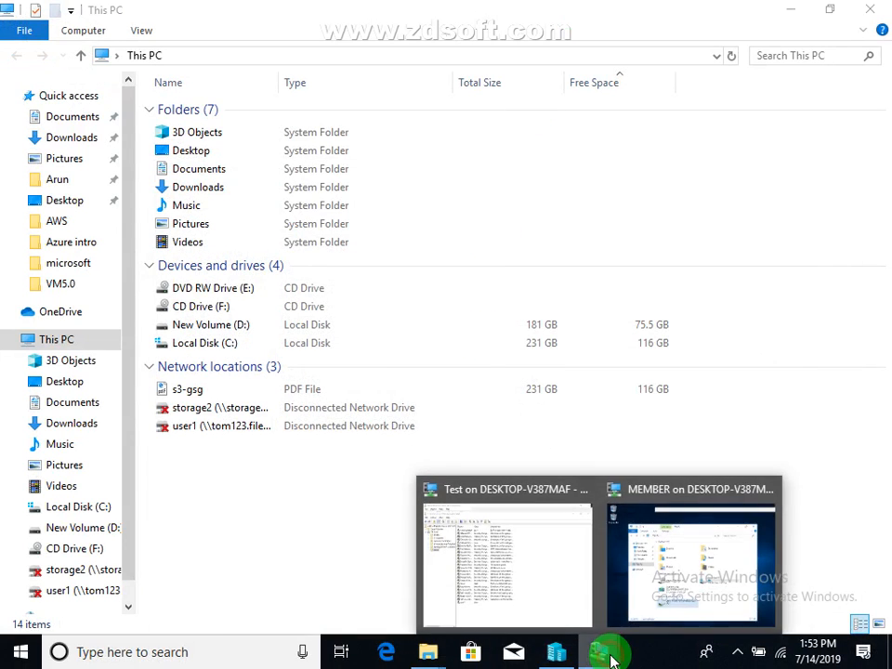
click(687, 591)
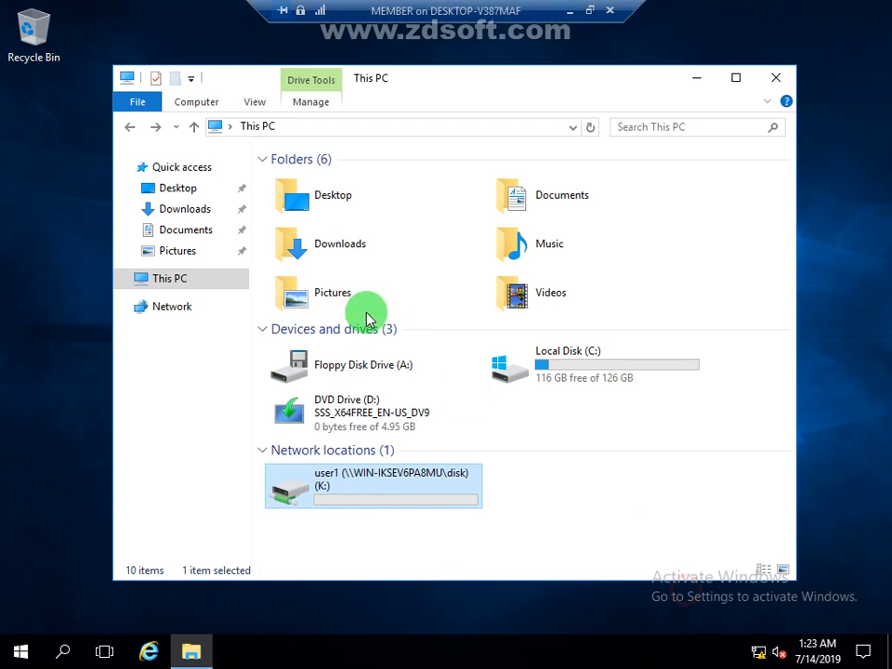
double_click(358, 507)
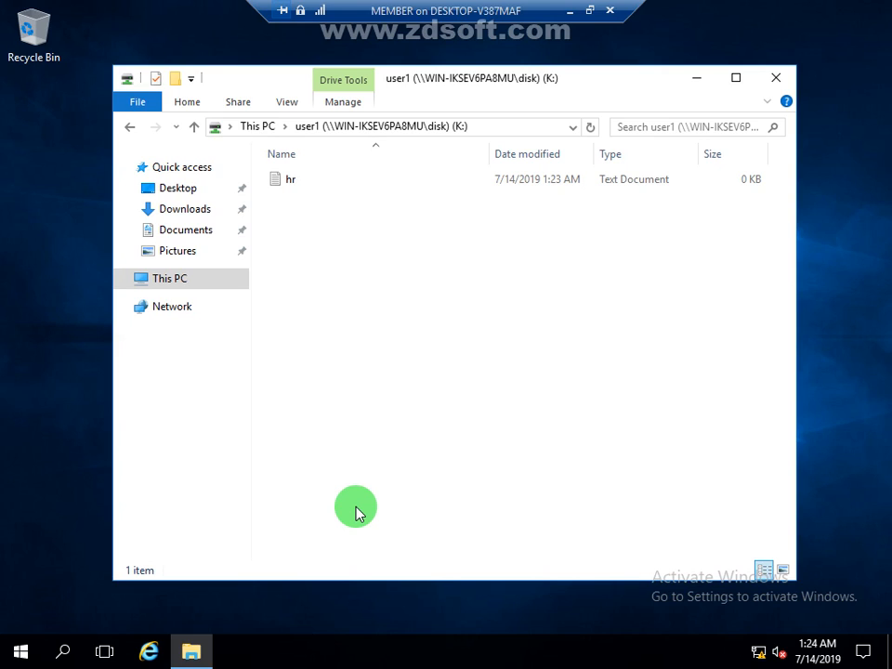
Step: Switch back to the Test virtual machine, view the contents of C:\Disk\user1, and close the folder window
click(569, 11)
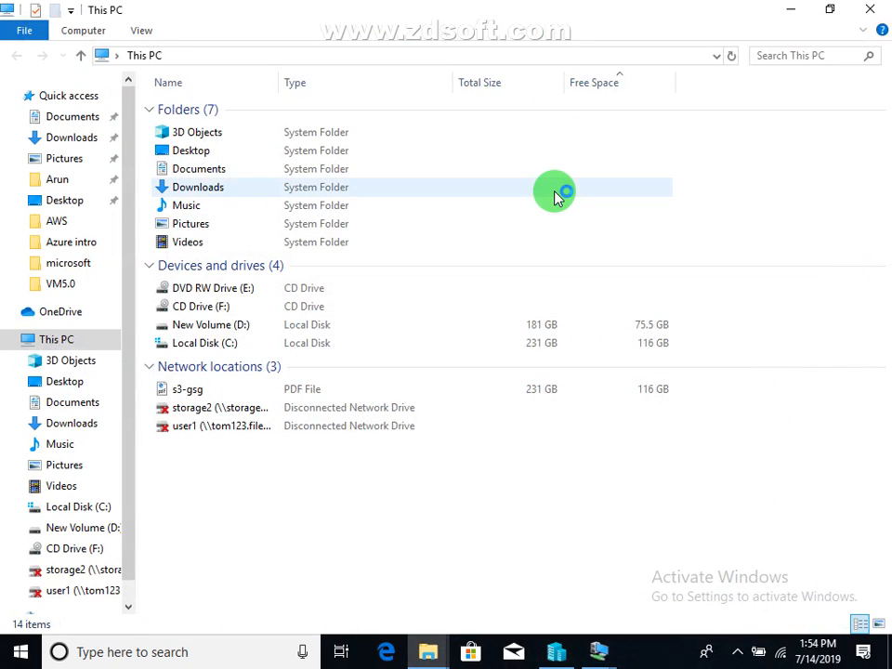
click(606, 651)
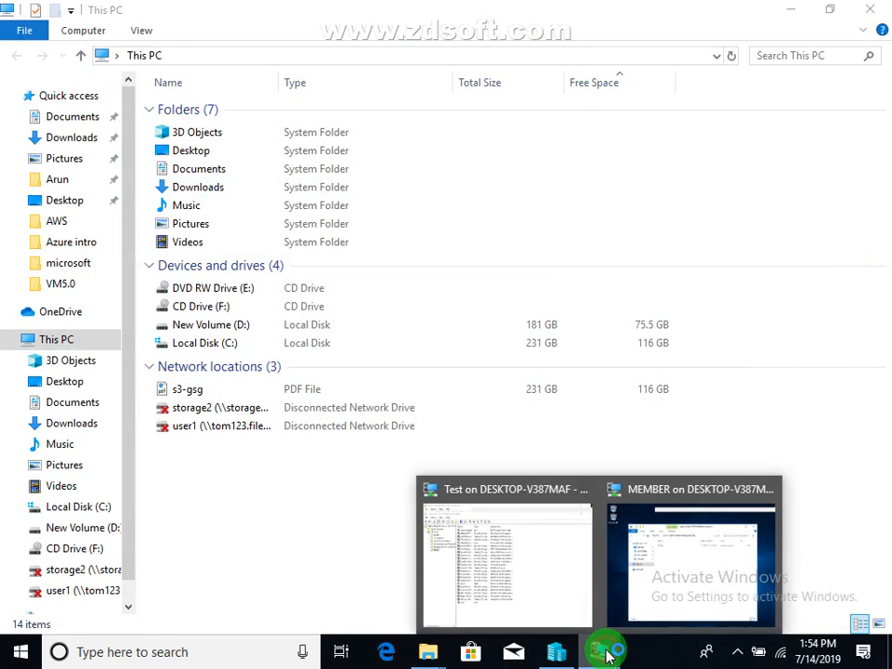
click(539, 590)
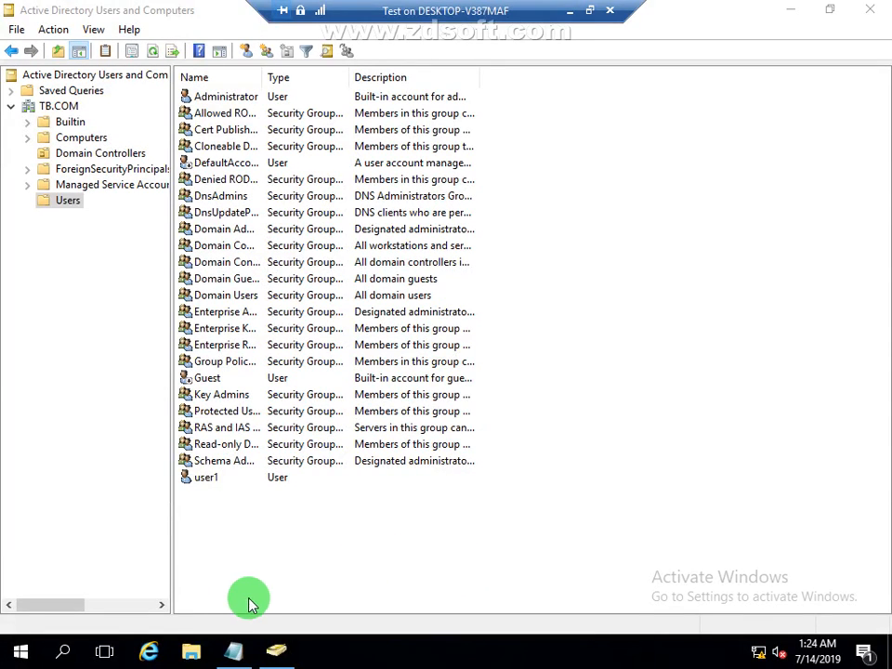
click(190, 649)
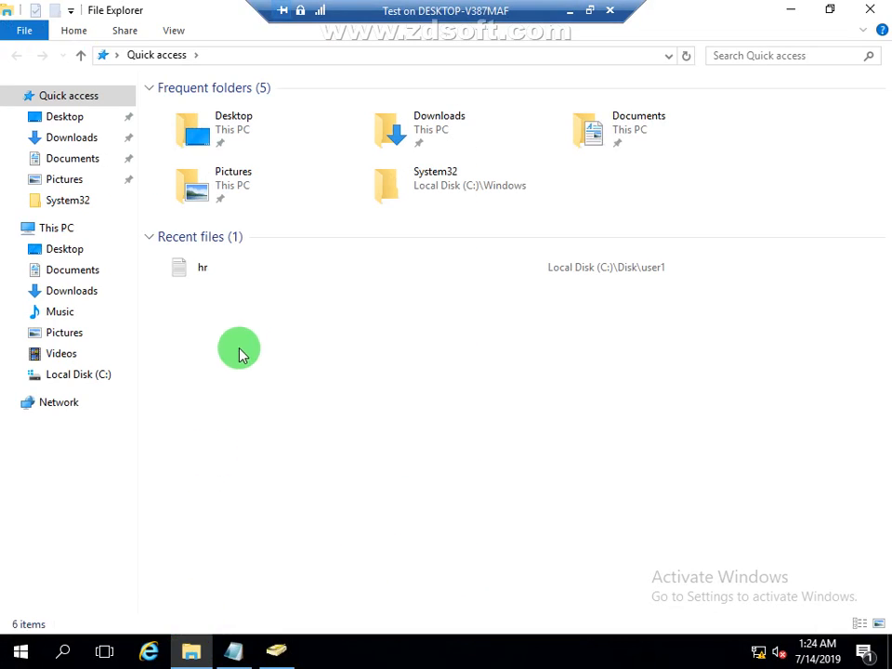
click(74, 376)
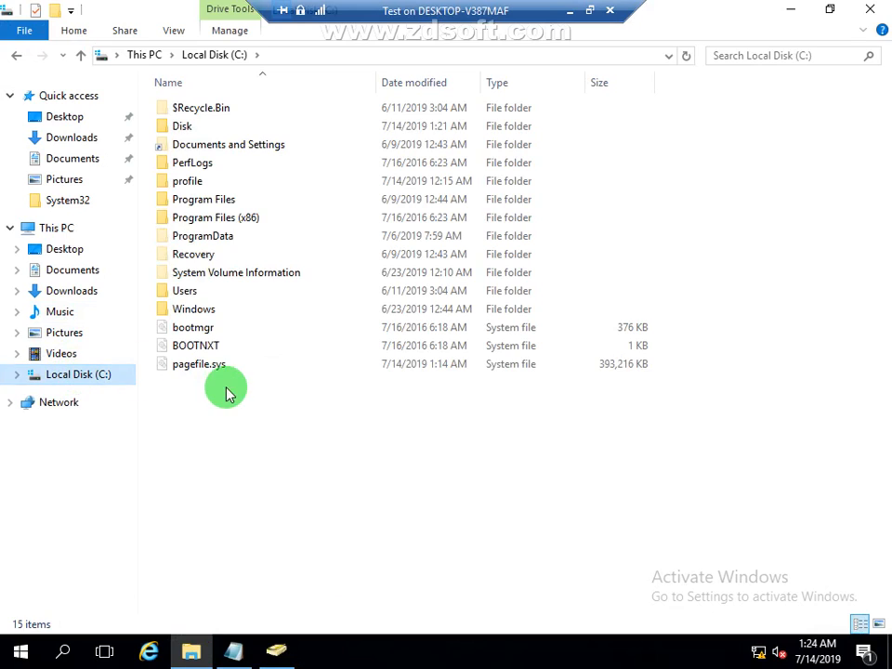
double_click(185, 131)
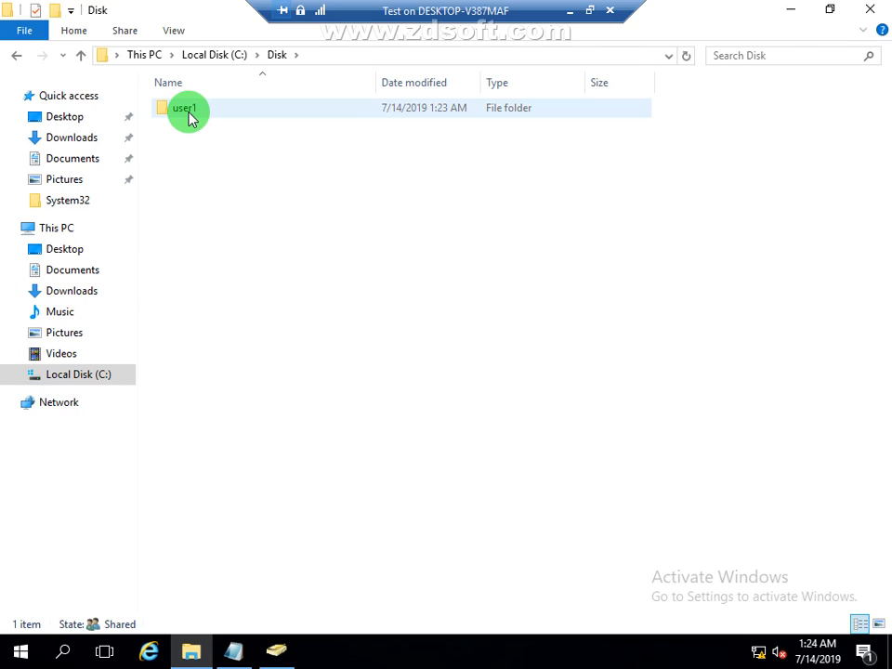
double_click(185, 112)
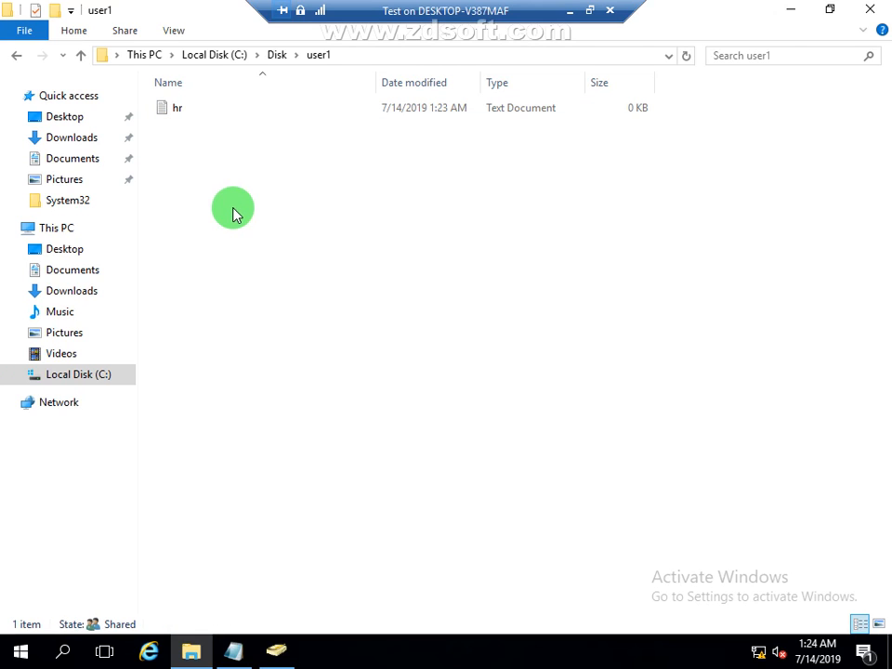
click(877, 13)
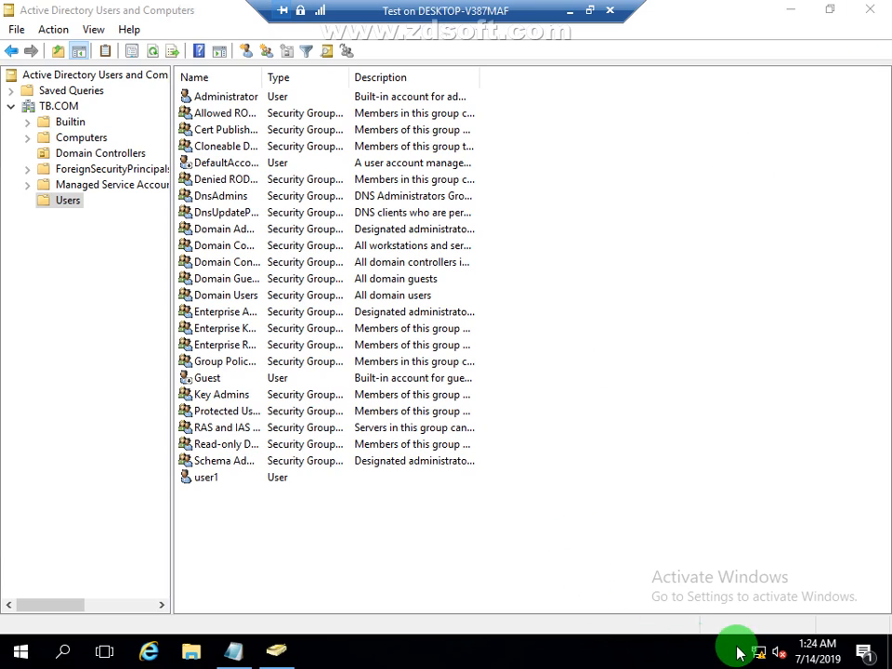
click(568, 13)
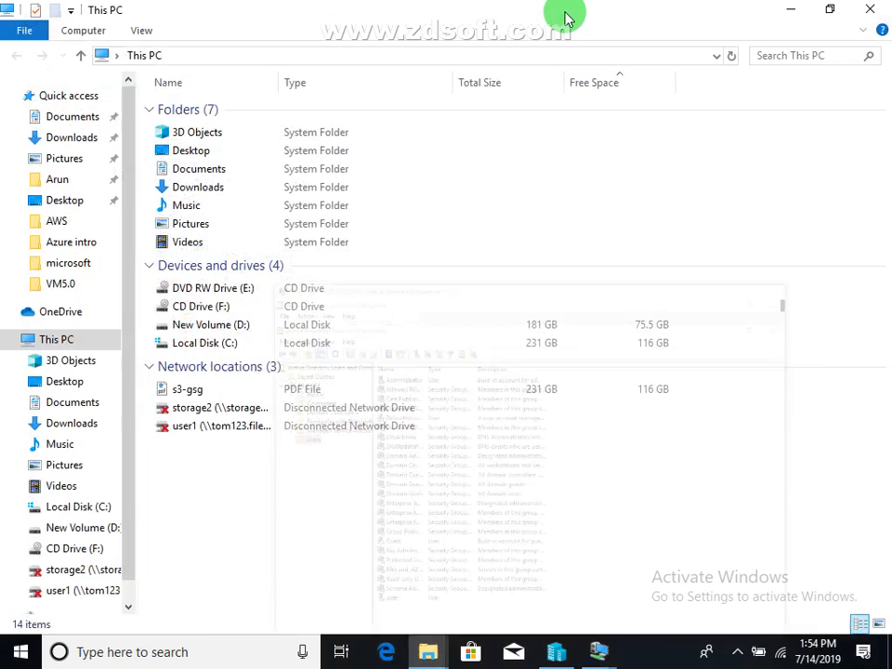
click(736, 653)
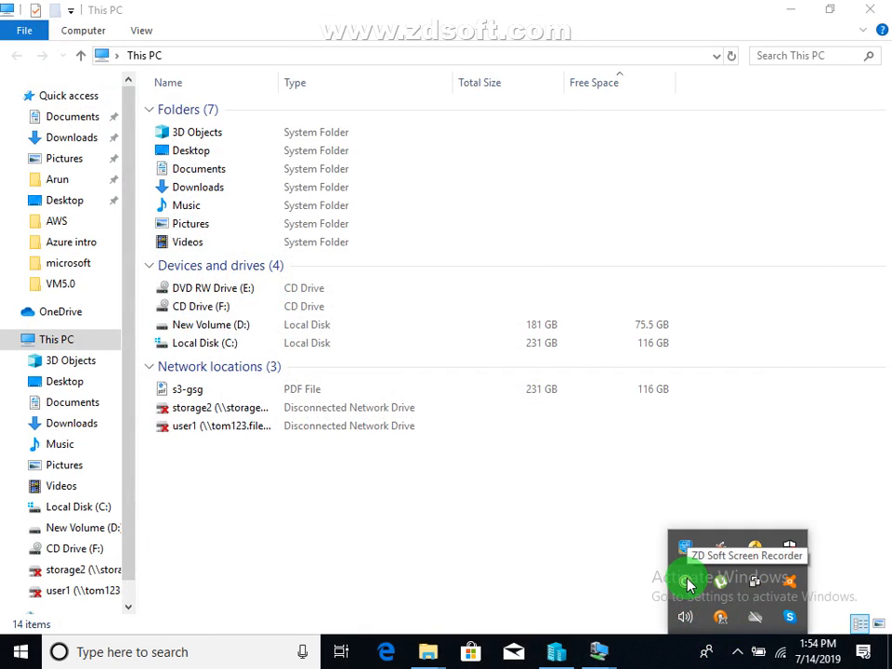